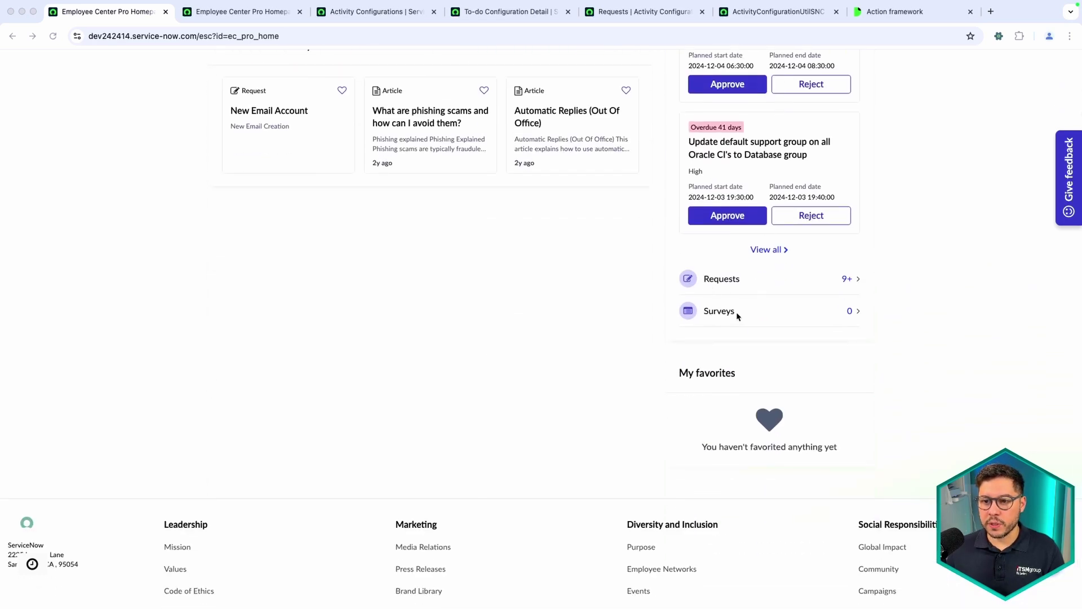
Step: Review the My active items widget on both open Employee Center homepages, reloading the second homepage
scroll(736, 313, up, 9)
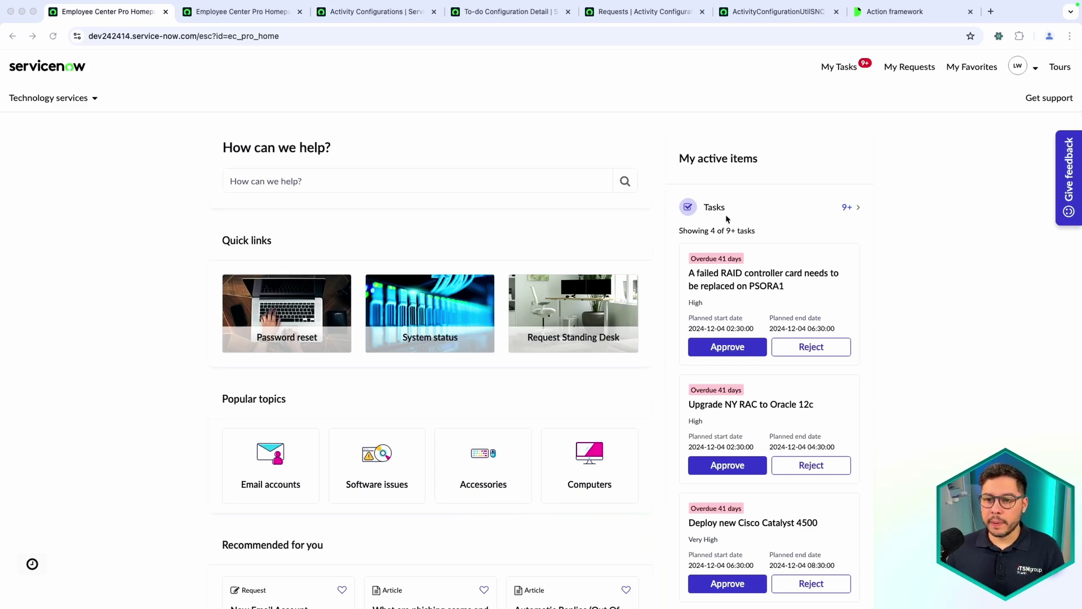
scroll(719, 194, down, 5)
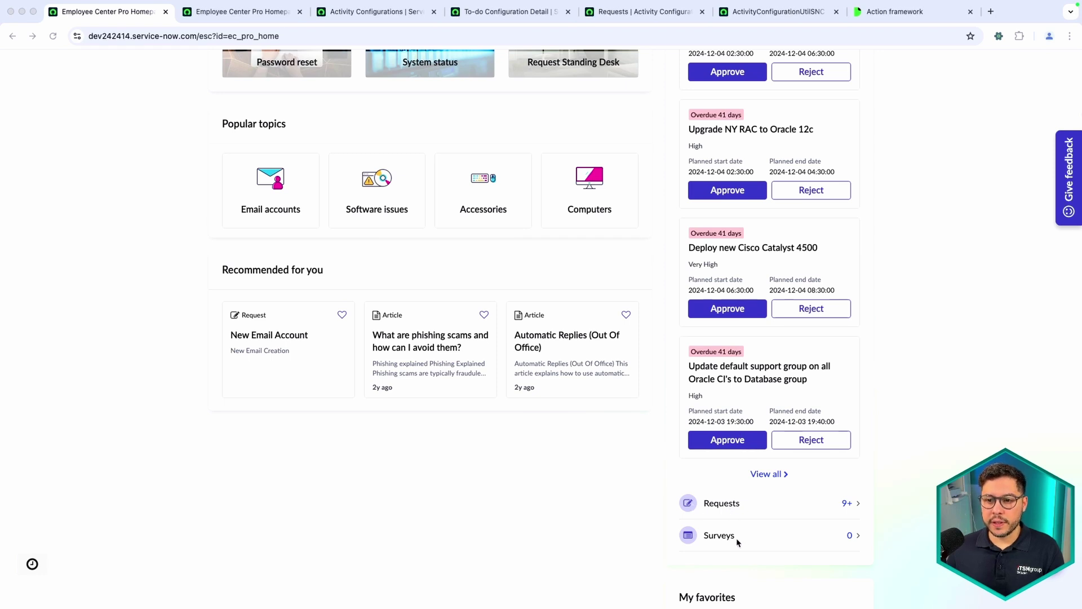
scroll(737, 538, up, 4)
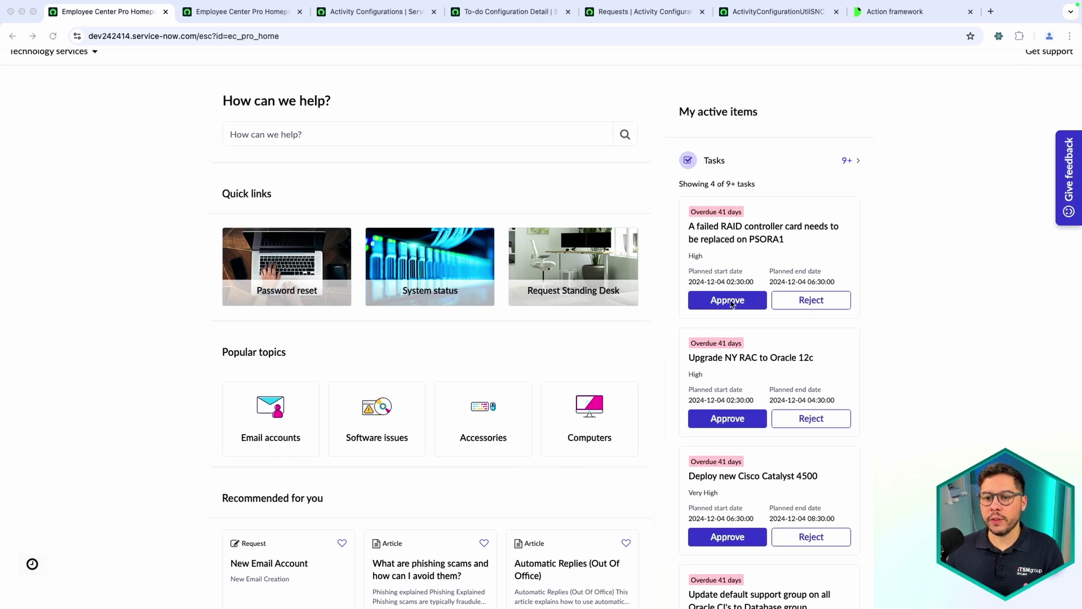
scroll(771, 290, up, 1)
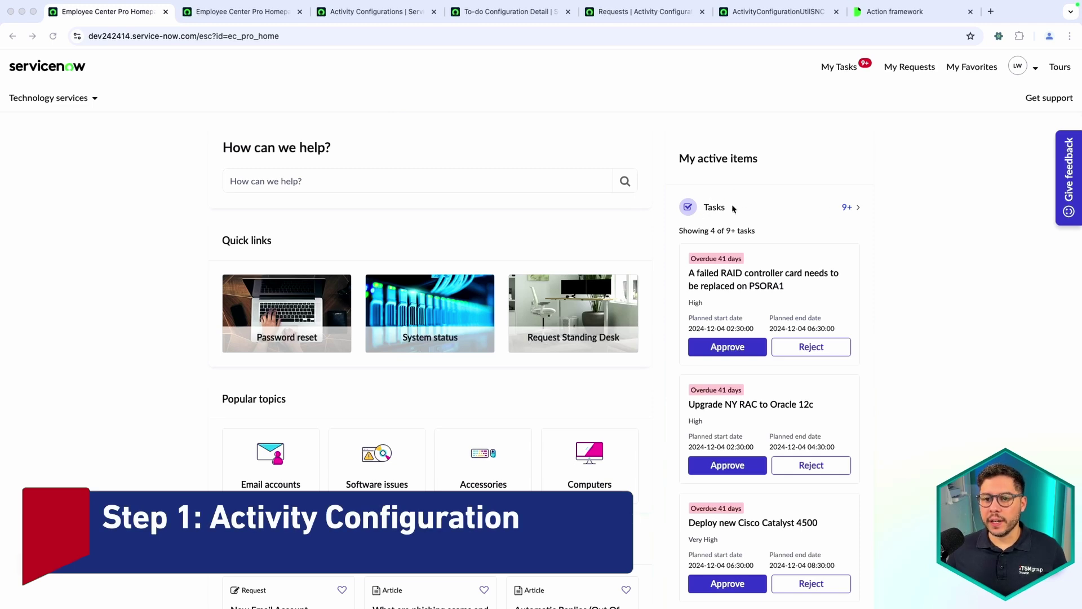
scroll(777, 205, down, 5)
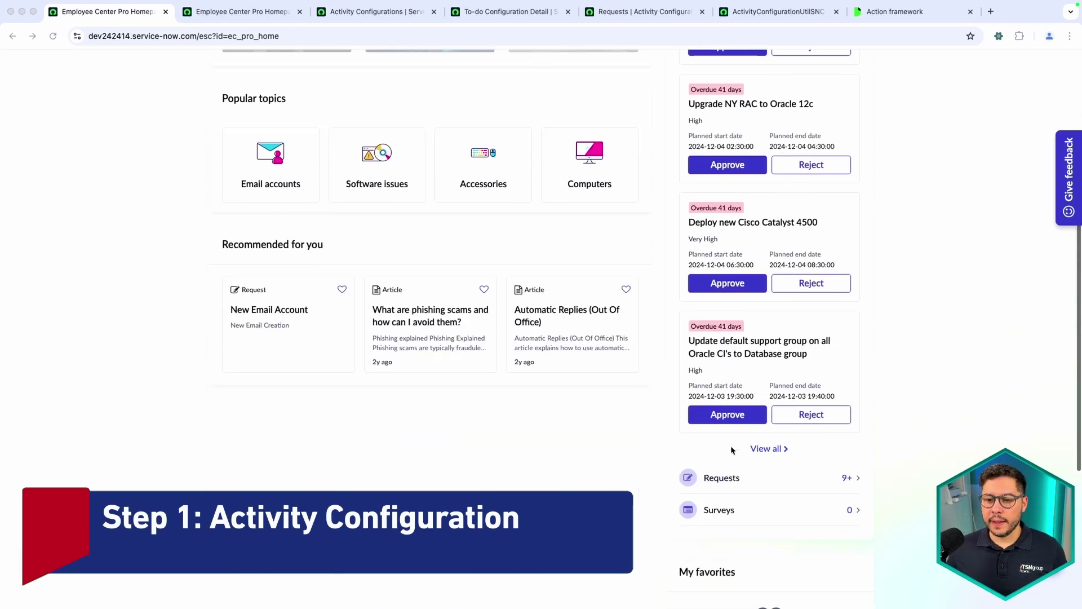
scroll(742, 519, up, 5)
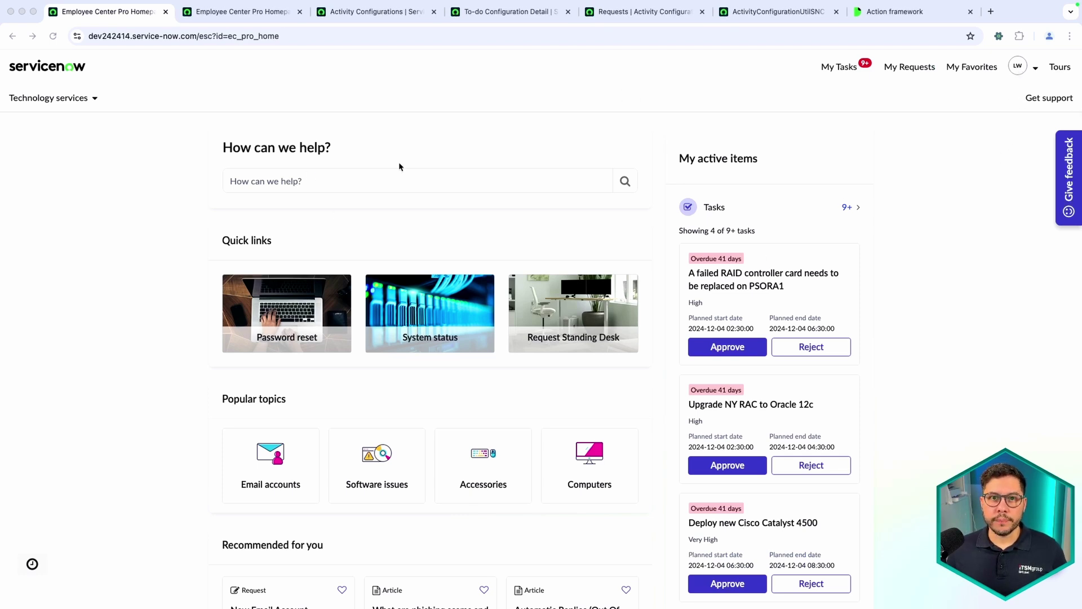
click(230, 14)
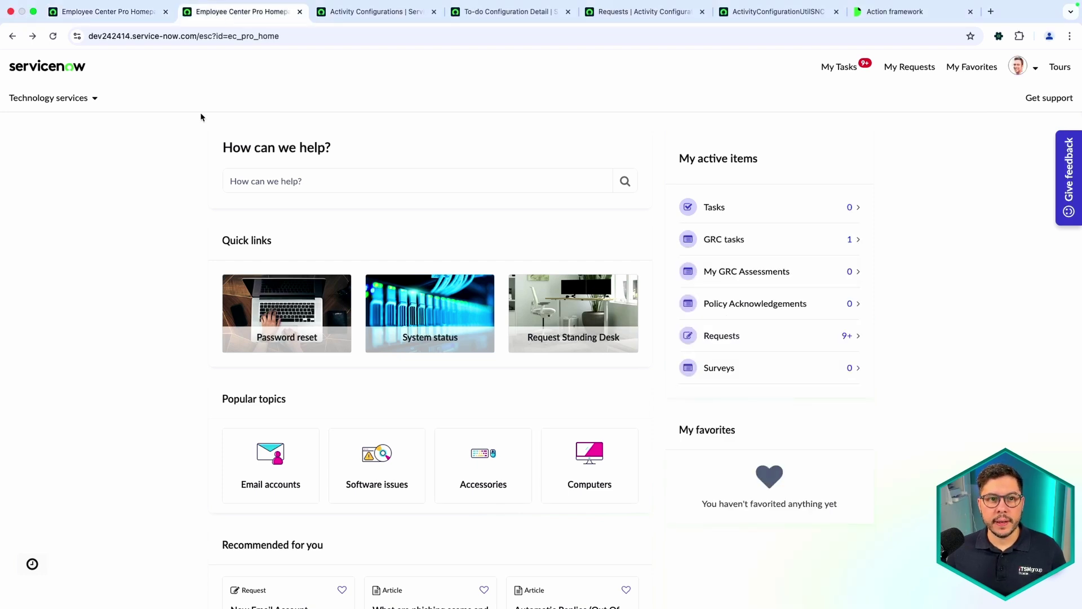
key(super+r)
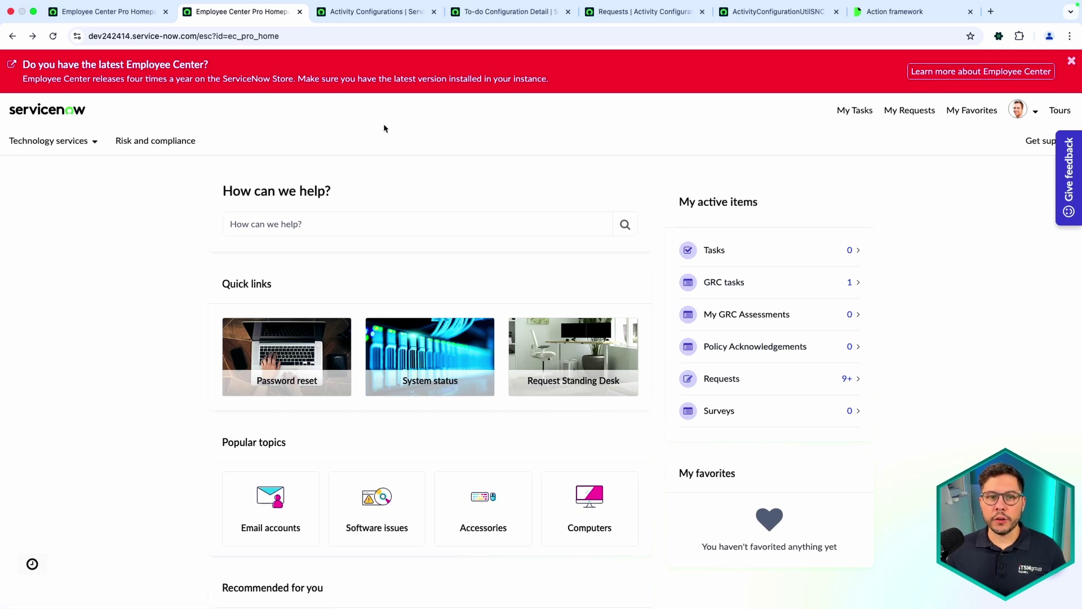
Step: Find the Activity Configuration module by filtering for "employee center", and compare its records with the homepage's active items
click(359, 16)
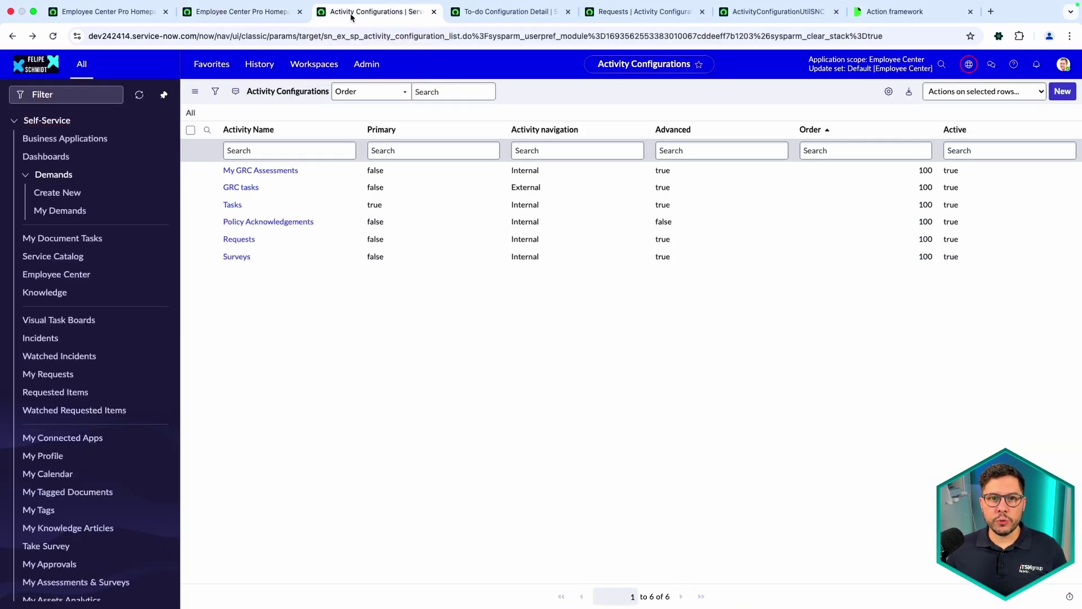
key(ctrl+alt+g)
text(em)
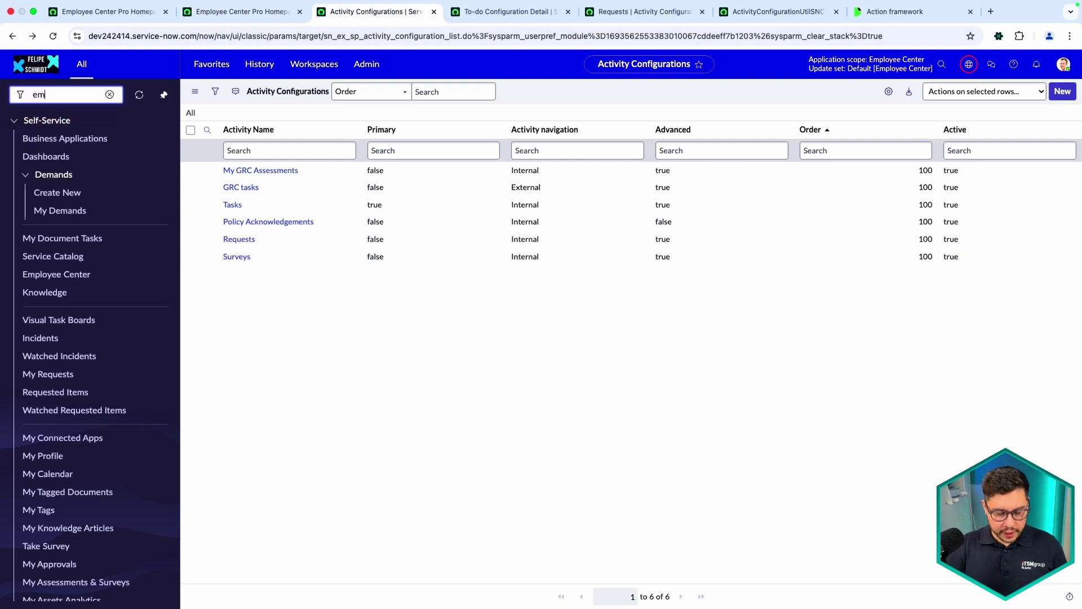
text(ployee center)
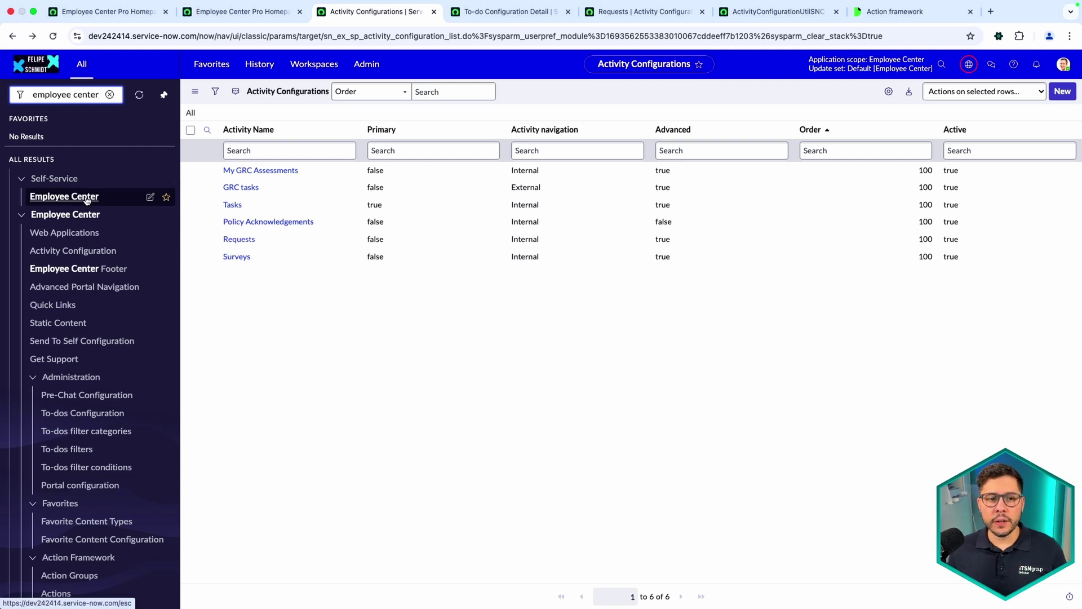
click(78, 254)
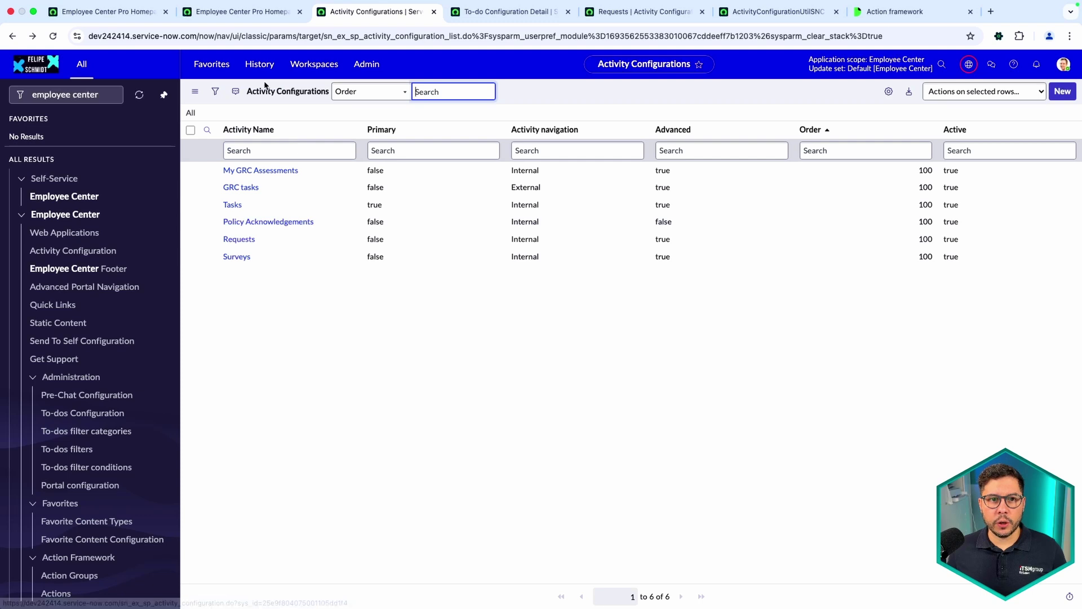
click(252, 14)
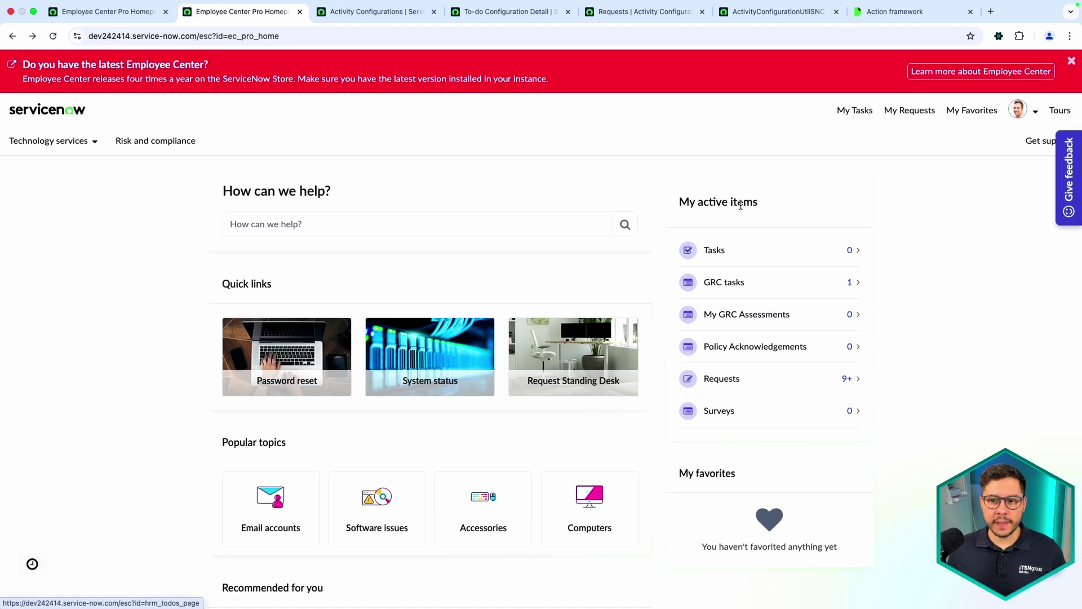
click(362, 11)
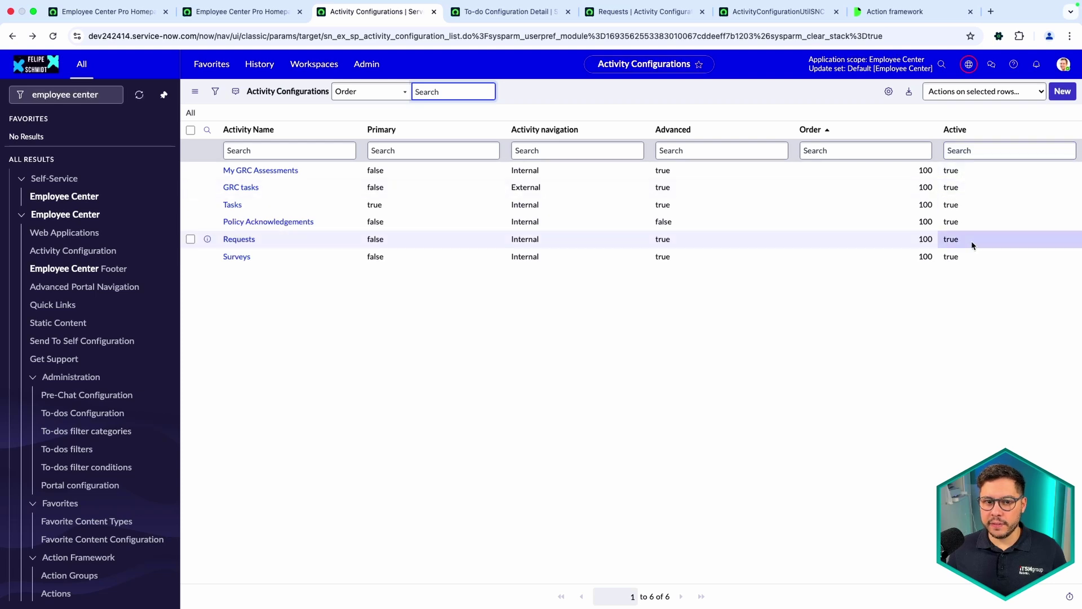
Step: Try to edit the Active value of the My GRC Assessments record directly in the Activity Configurations list
click(970, 187)
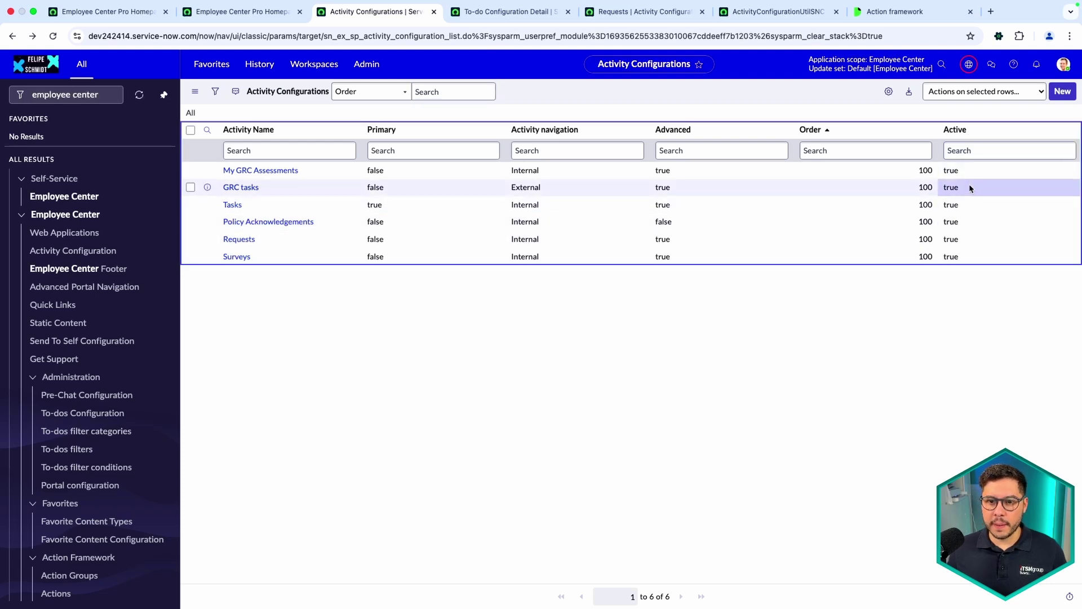
double_click(961, 173)
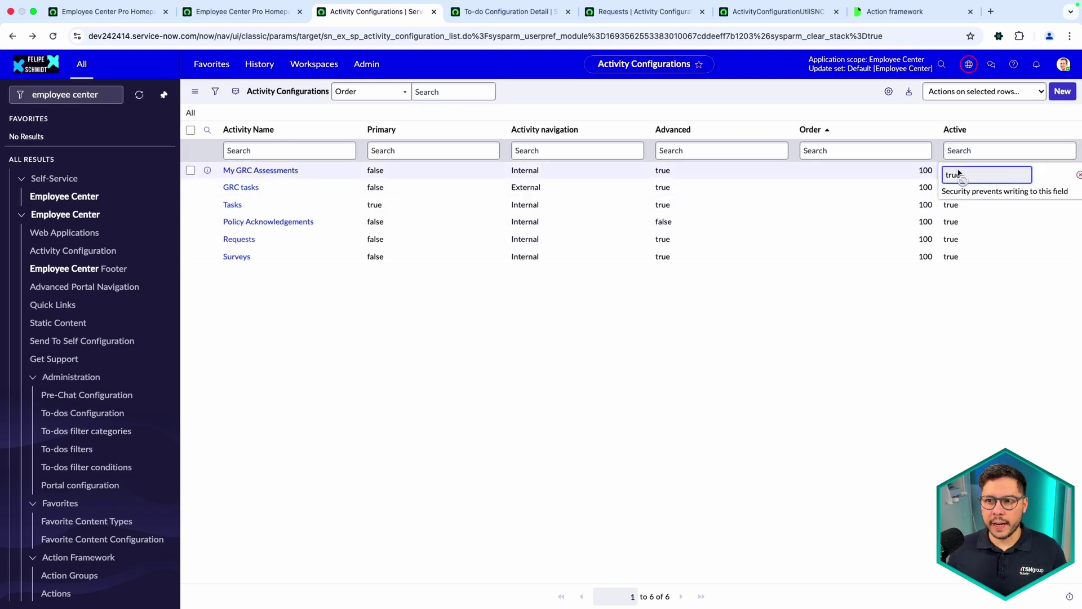
click(1079, 175)
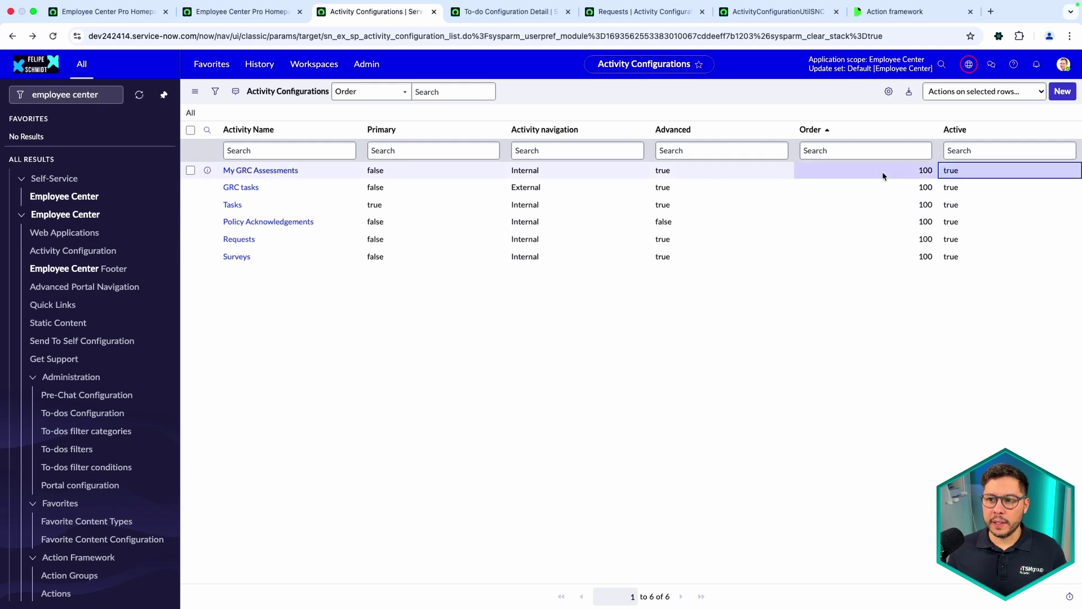
Step: Deactivate the My GRC Assessments record within the GRC: Profiles application and check the active items on the Employee Center homepage
super+click(263, 169)
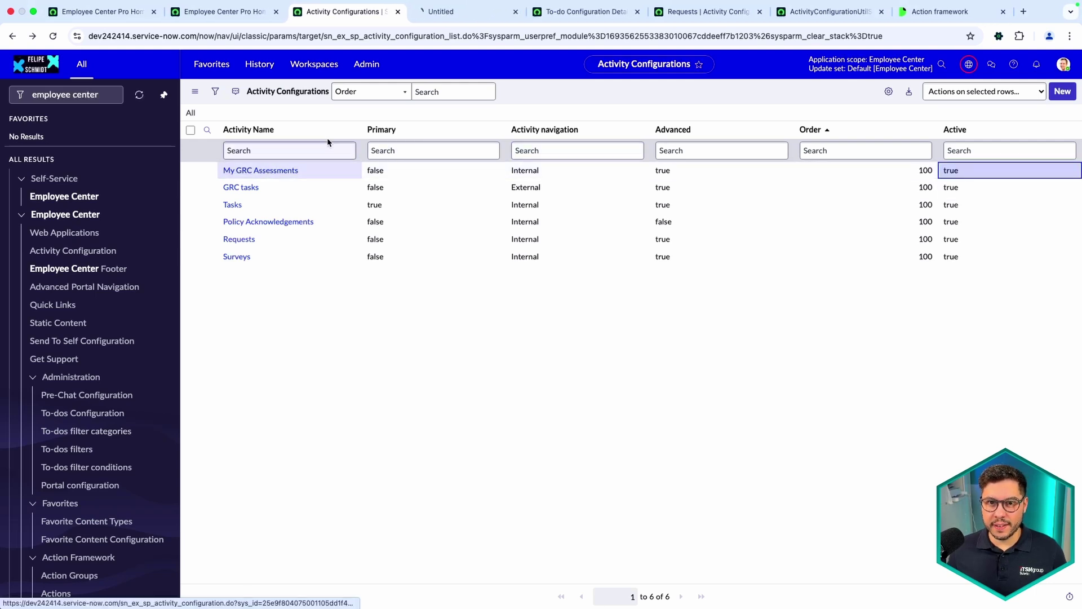
click(436, 16)
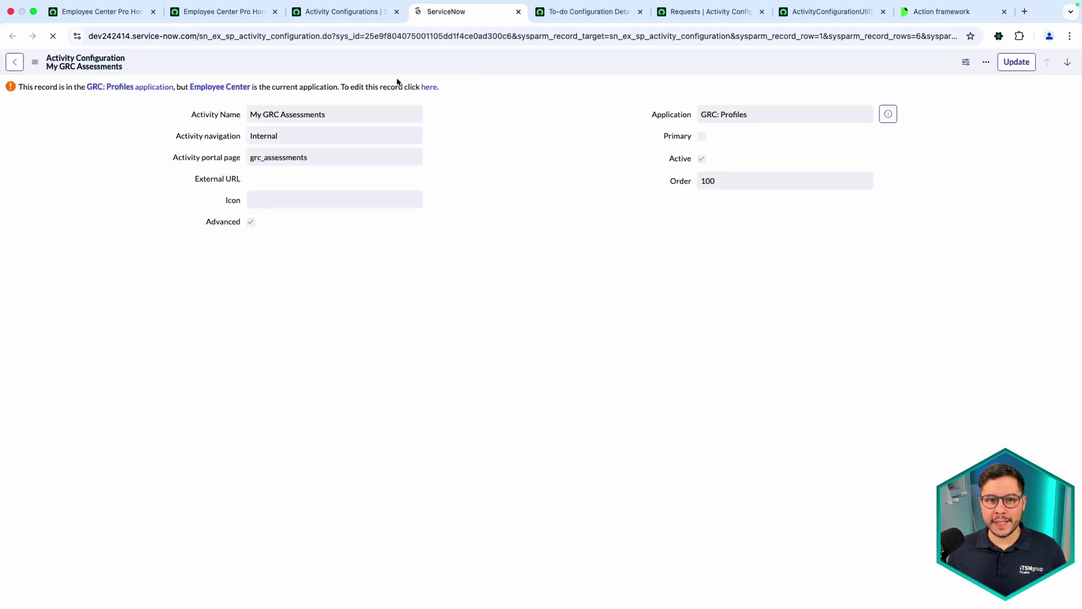
click(429, 88)
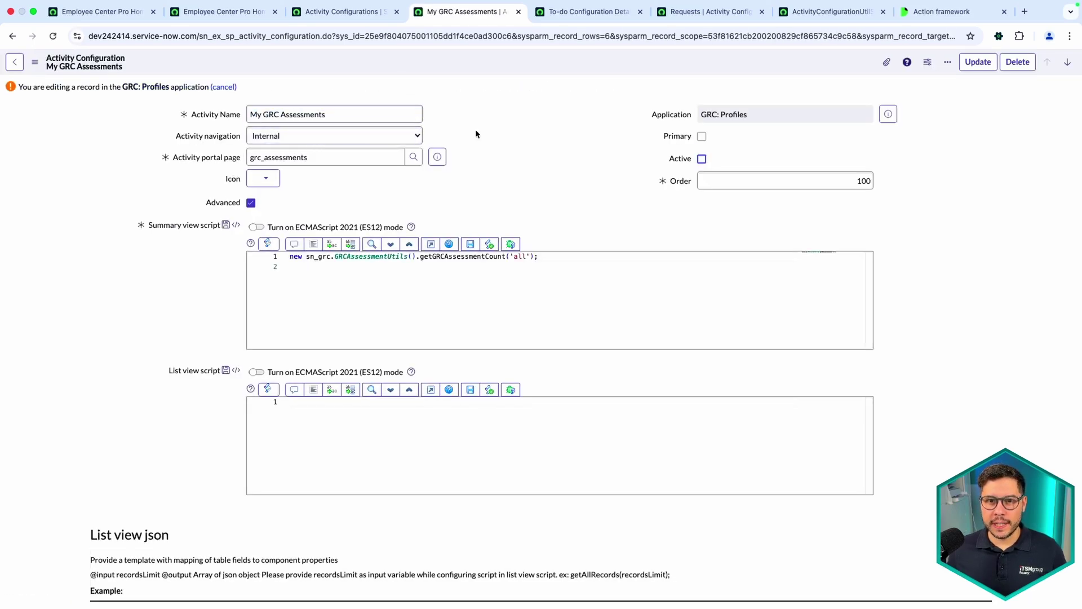
click(222, 13)
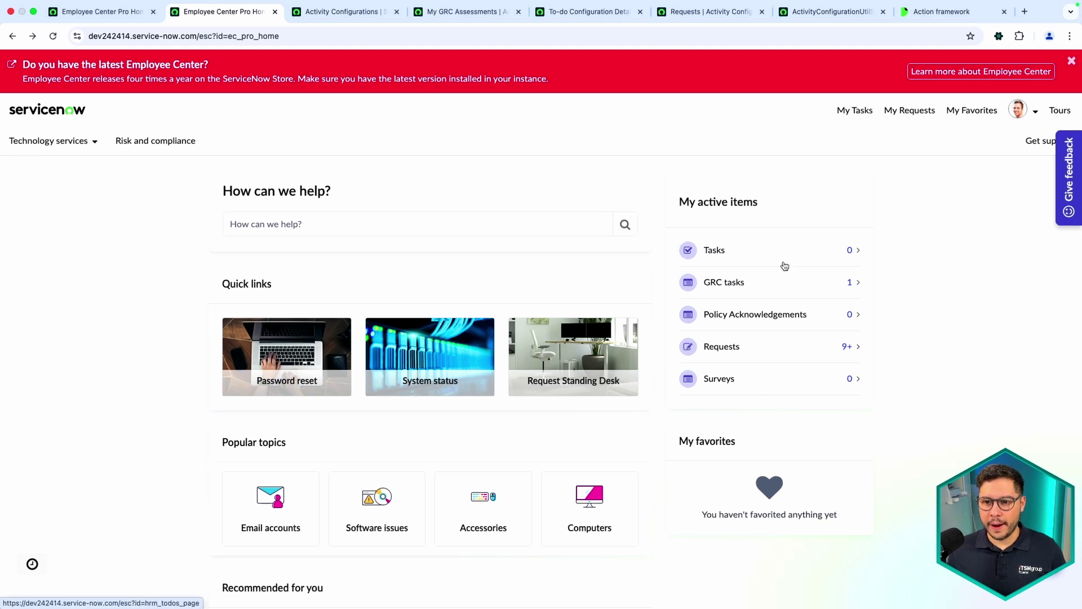
Step: Reactivate the My GRC Assessments activity configuration, close its record and return to the Activity Configurations list
click(444, 14)
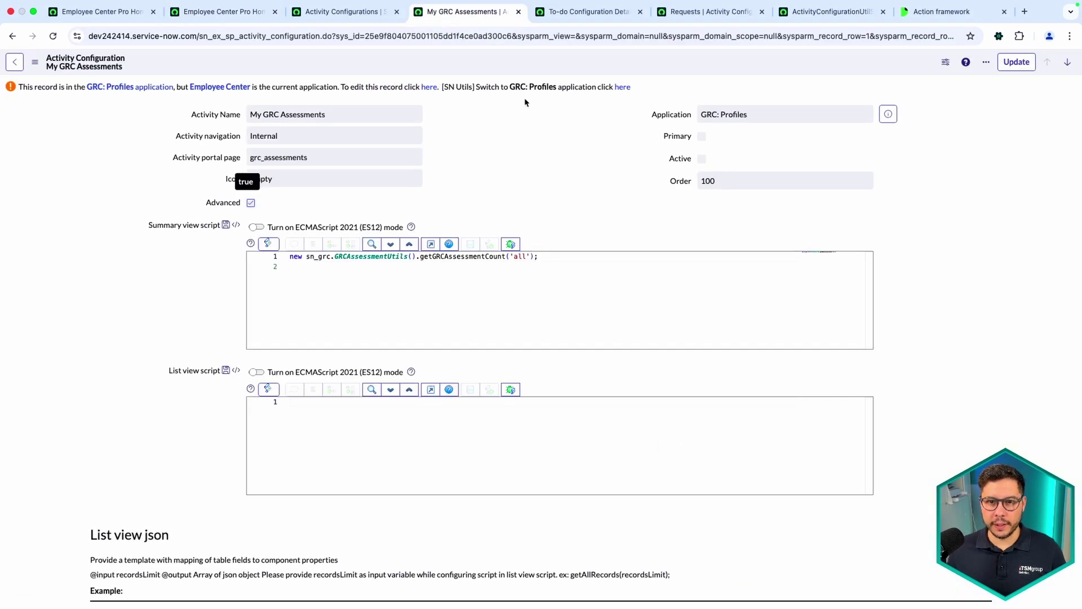
click(430, 87)
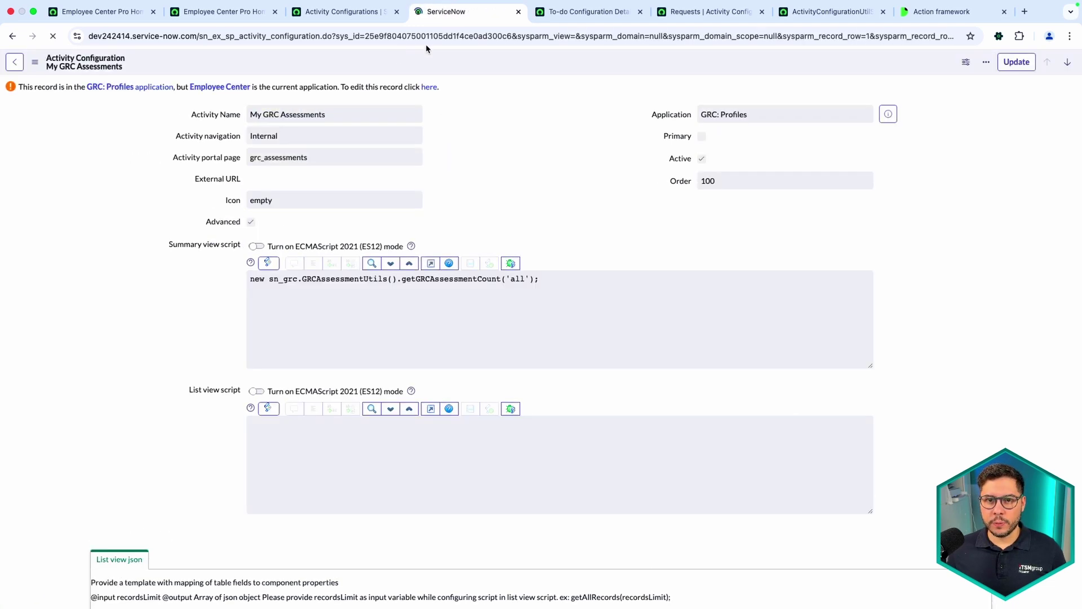
click(518, 12)
click(323, 13)
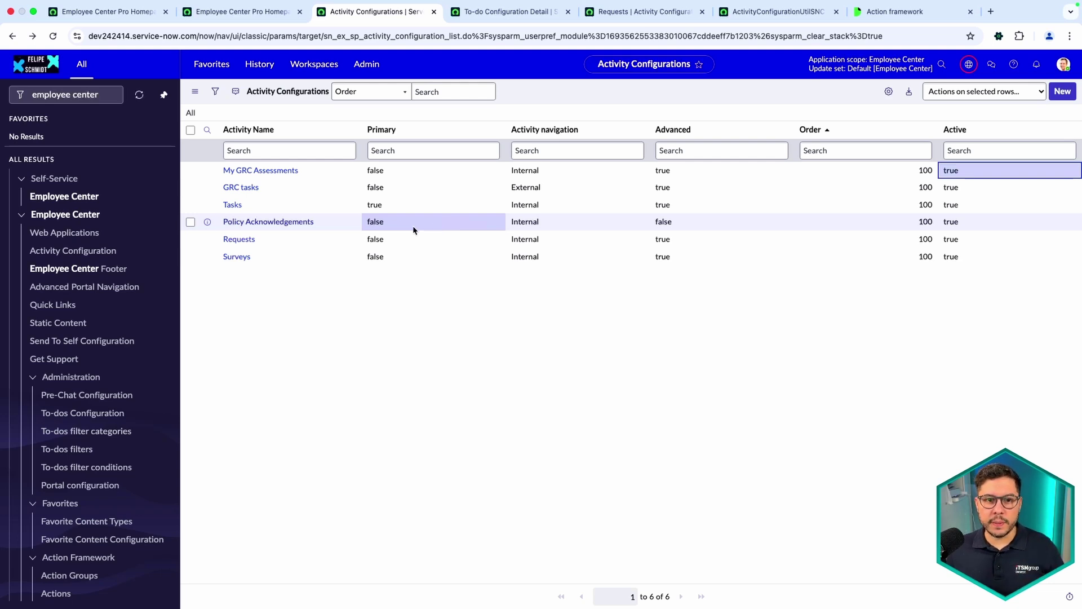
Step: Open Requests from the homepage's active items to view its portal page, and return to the Activity Configurations list
click(214, 12)
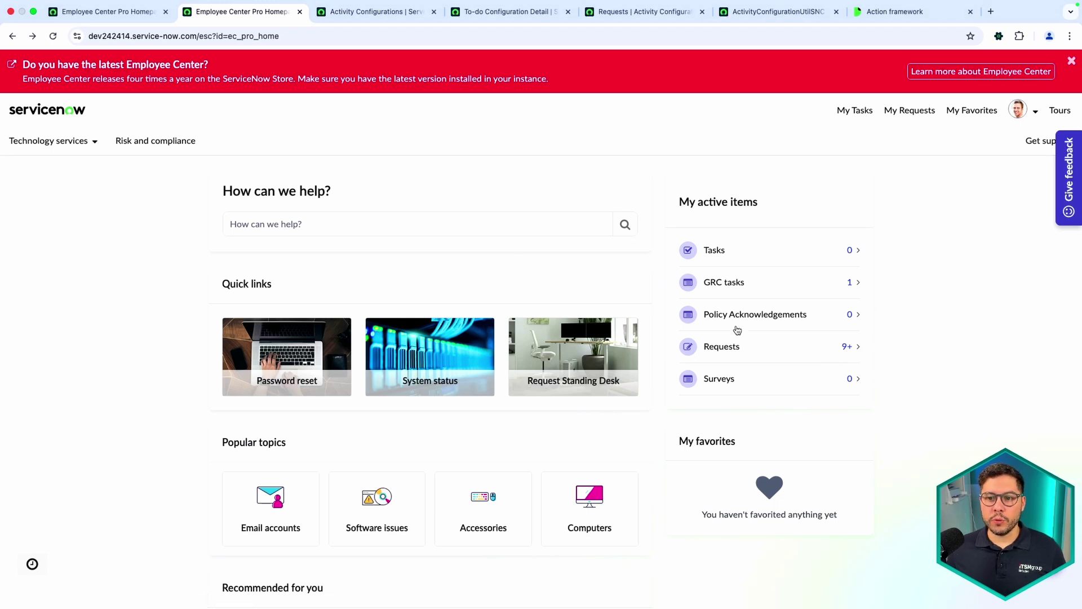
click(806, 353)
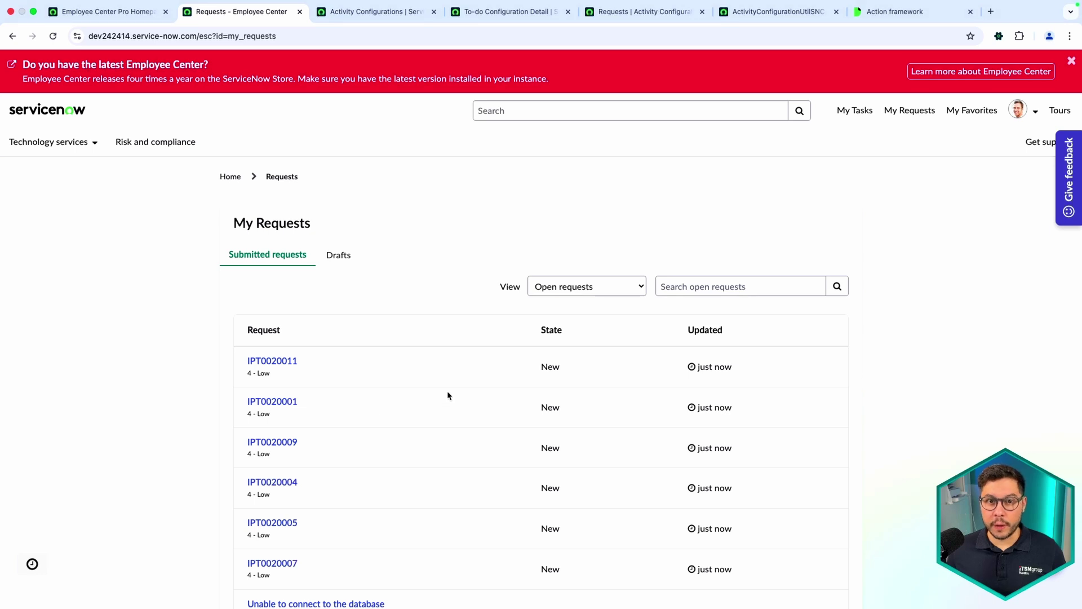
click(349, 12)
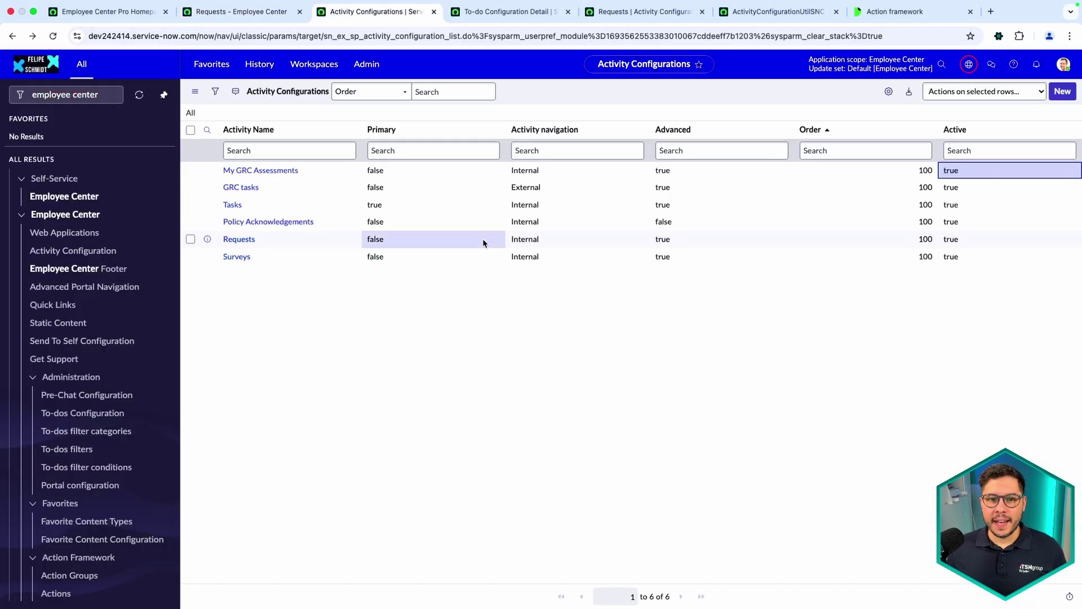
Step: Open the Tasks activity configuration and examine the getTasksCount call in its summary view script
click(232, 204)
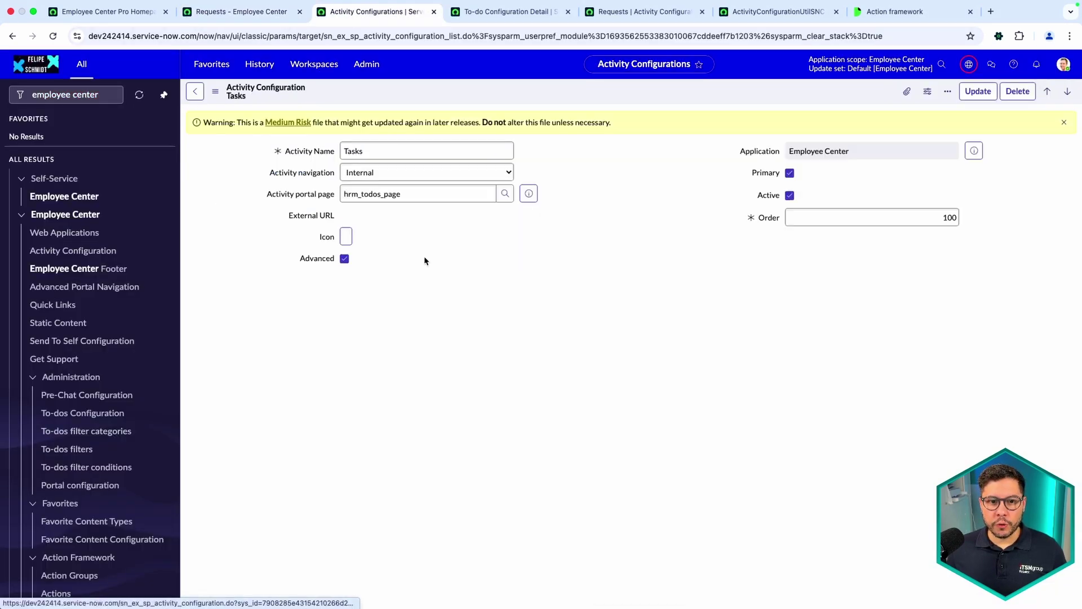
drag(242, 264, 335, 262)
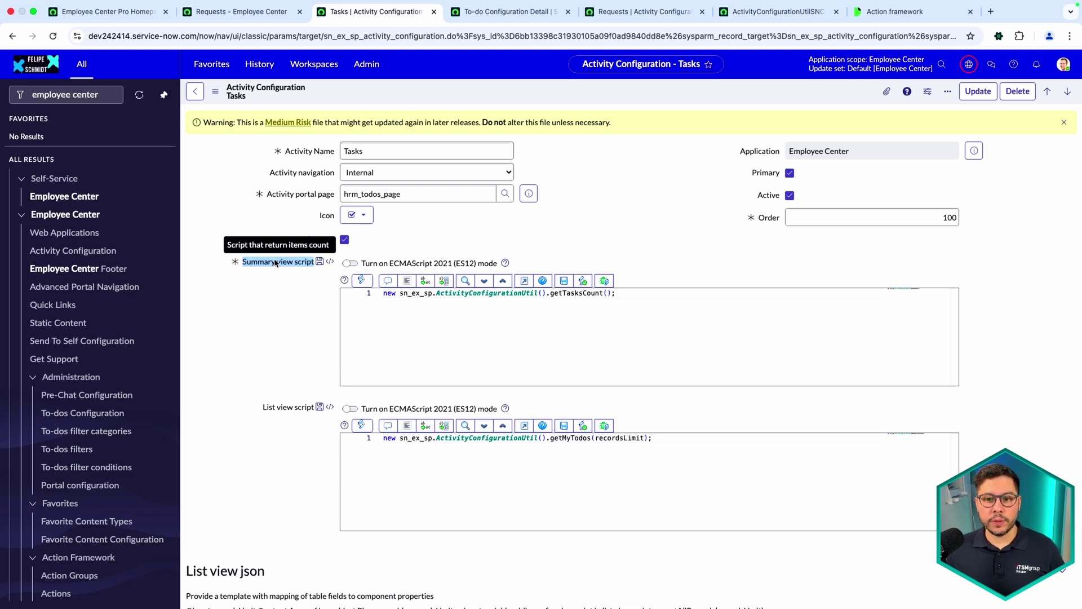
click(509, 294)
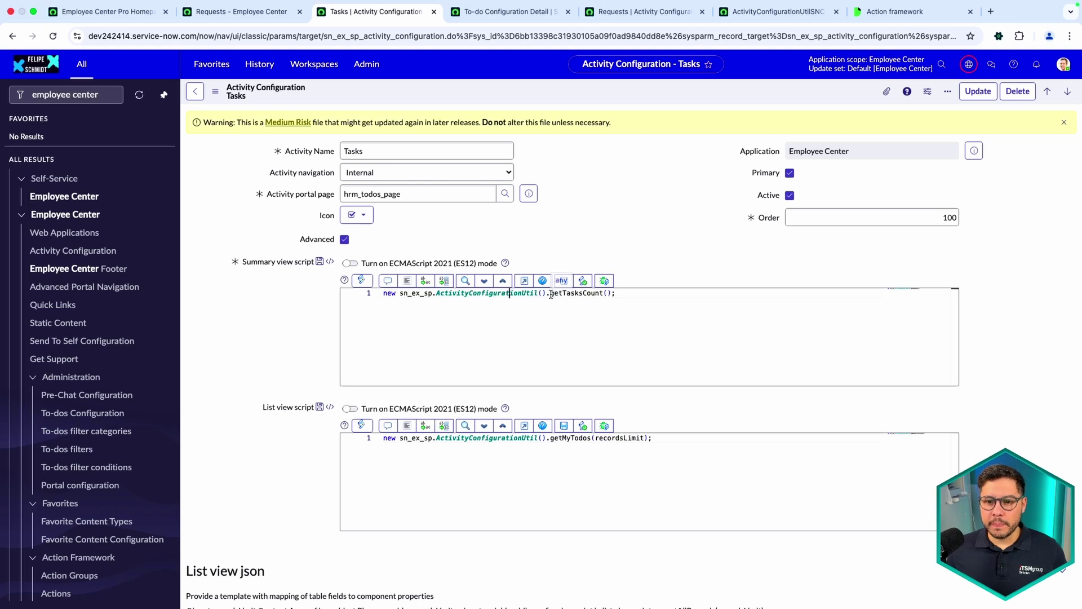
drag(552, 293, 603, 294)
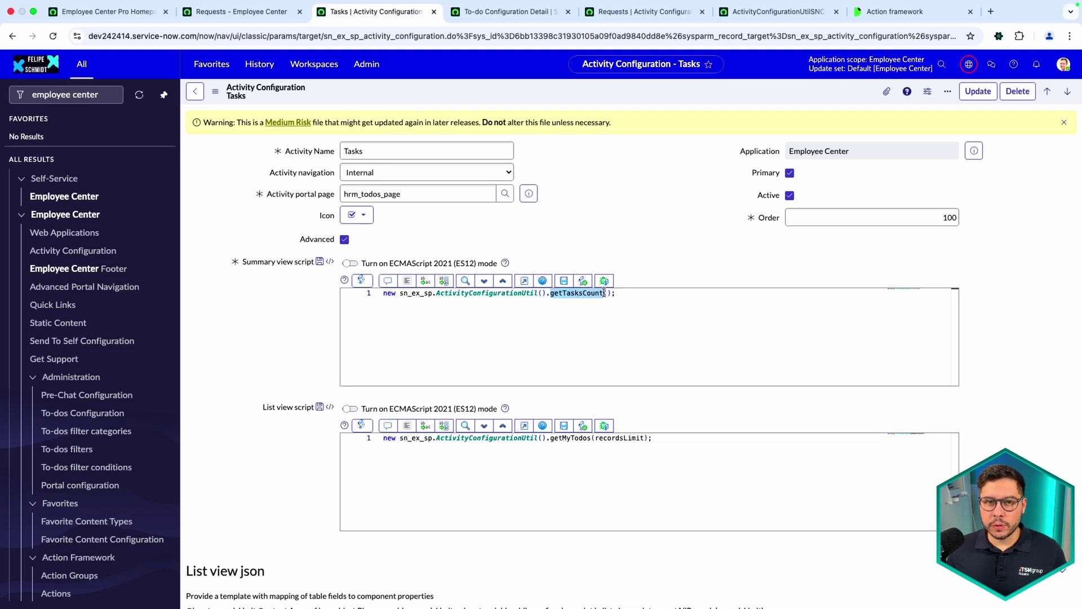
Step: Check the item counts on the Employee Center homepage, and examine the Tasks configuration's list view script and List view json example
click(243, 18)
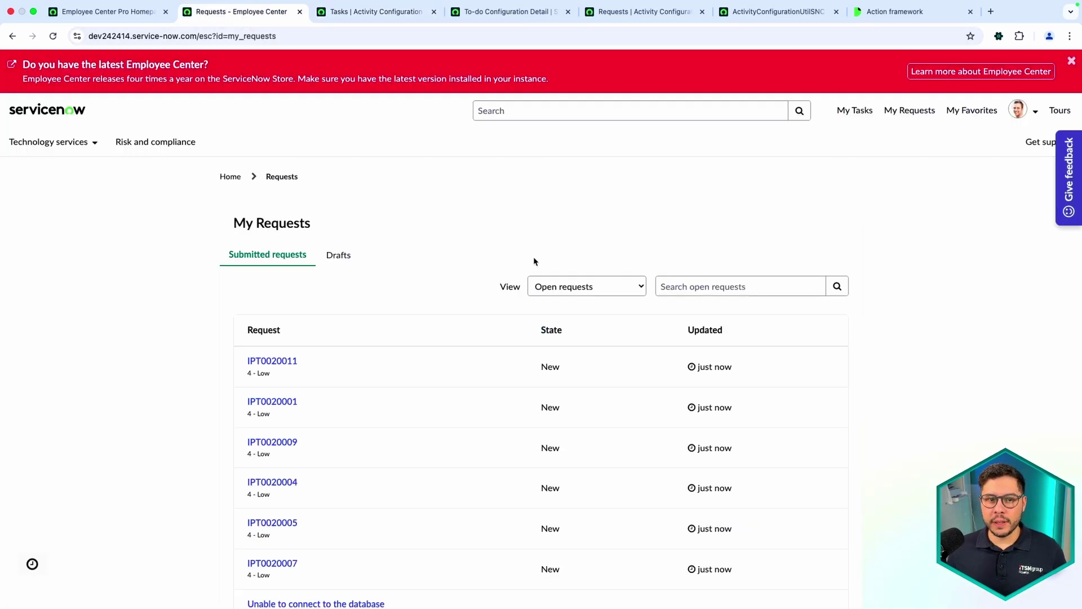
click(12, 35)
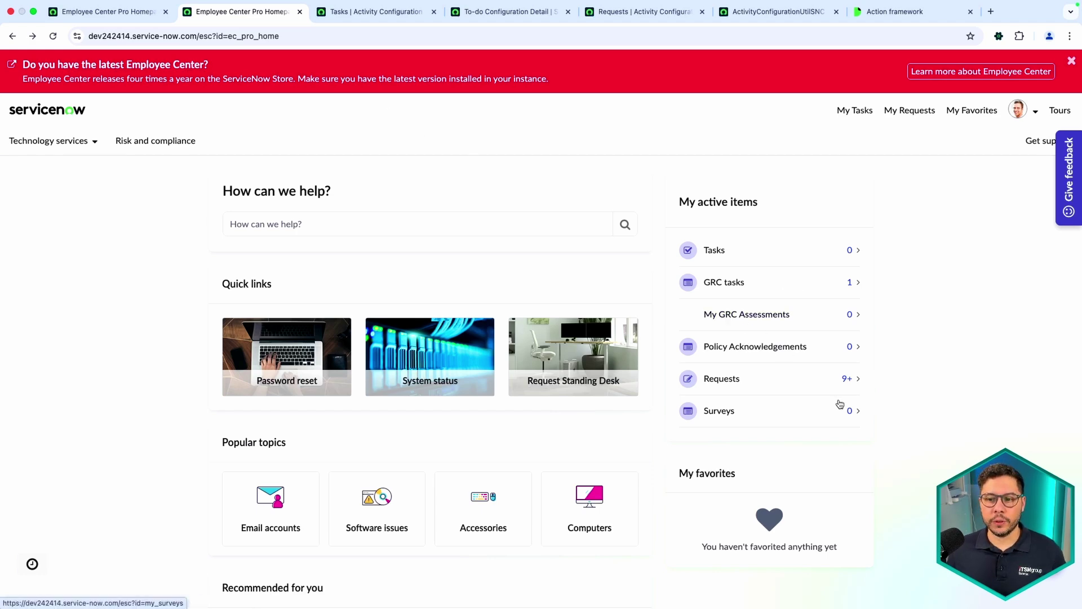
key(ctrl+Tab)
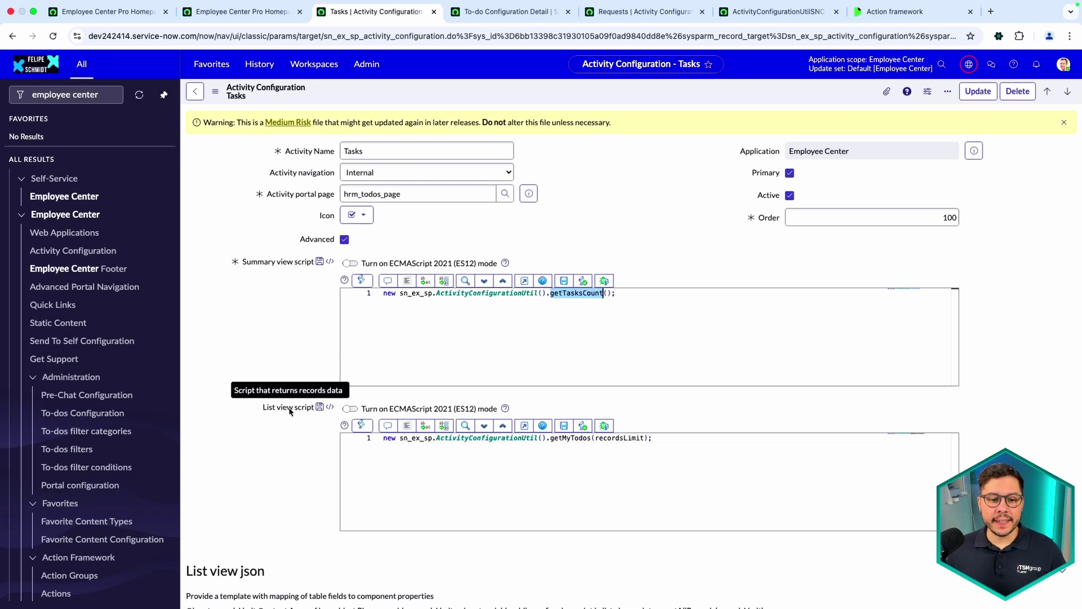
scroll(289, 407, down, 5)
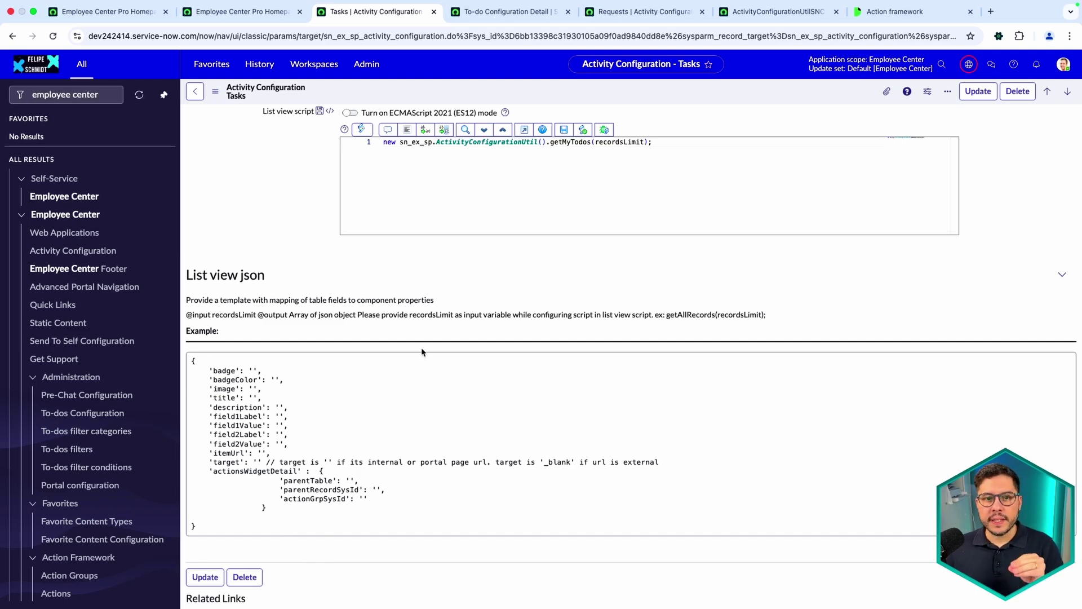
Step: Check the Requests entry under My active items on the homepage, and return to the Activity Configurations list
scroll(421, 347, up, 5)
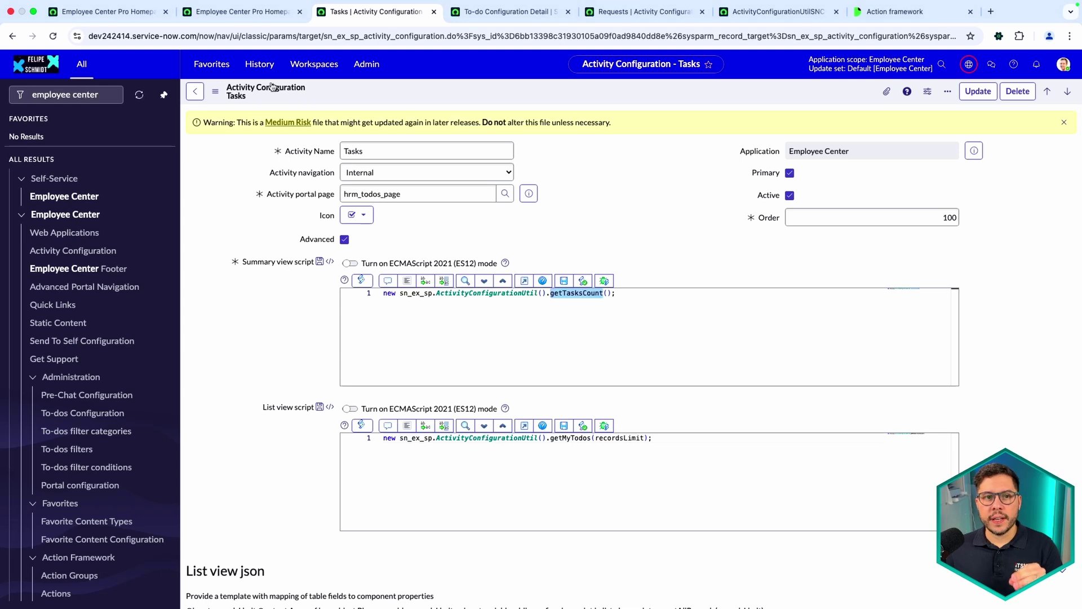
click(249, 17)
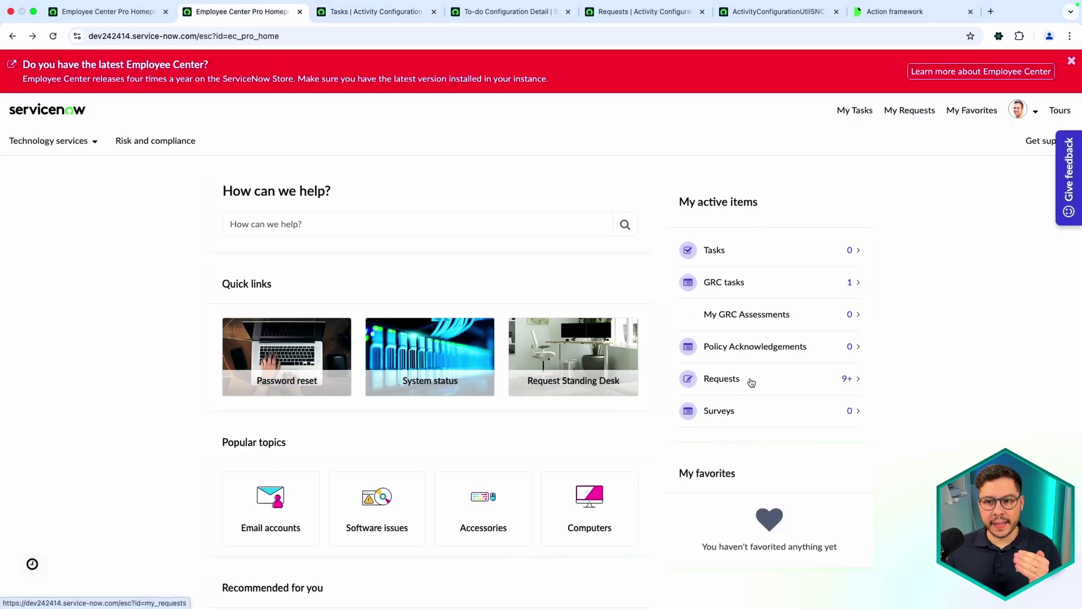
click(347, 14)
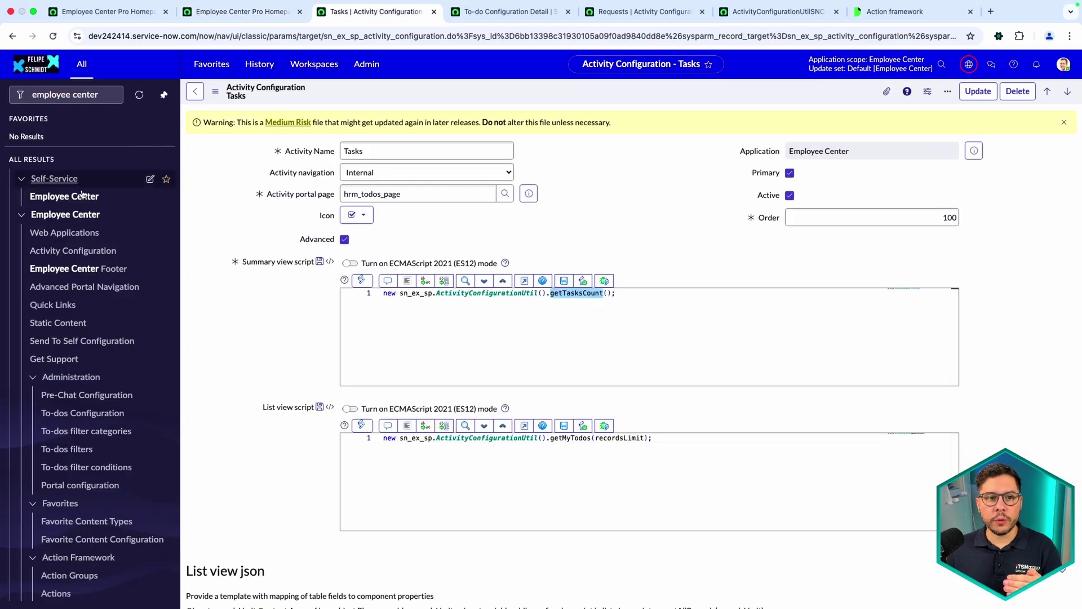
click(62, 251)
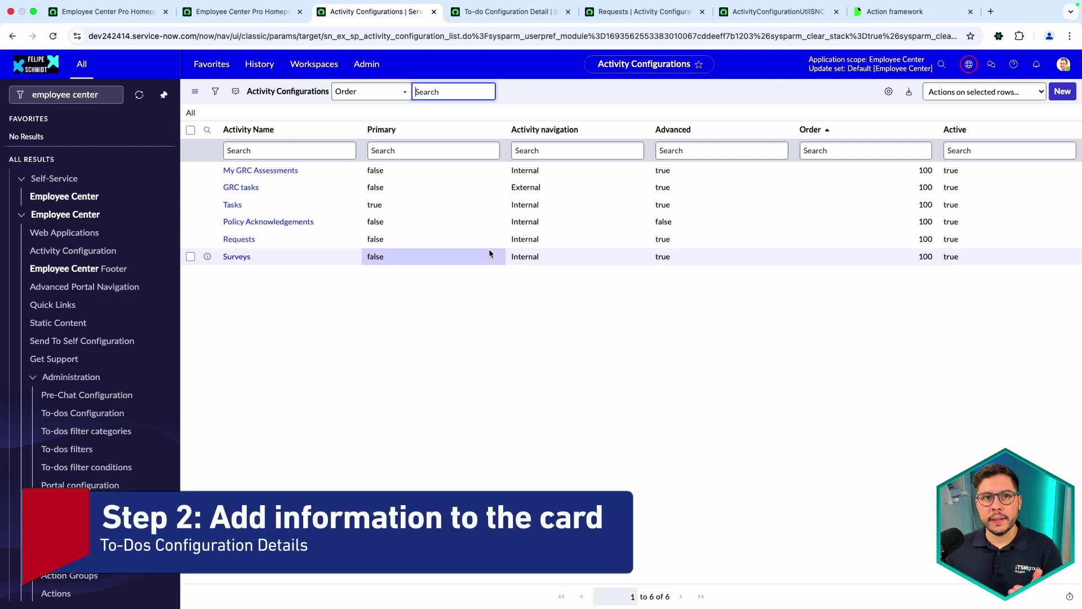
Step: Examine the task cards on the impersonated user's Employee Center homepage, and go back to the Activity Configurations list
click(224, 15)
click(105, 12)
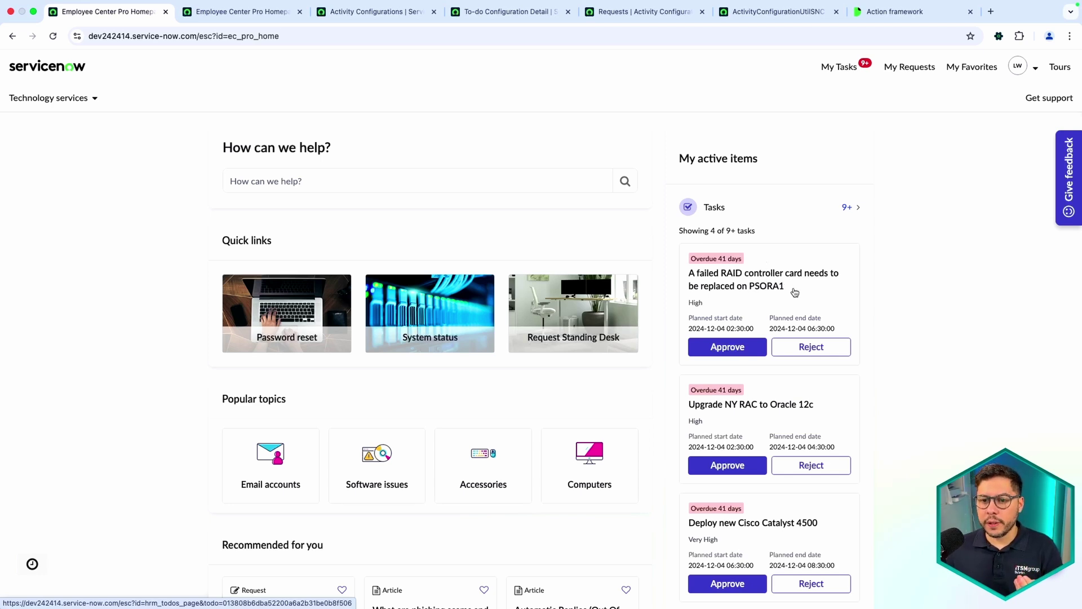
click(355, 12)
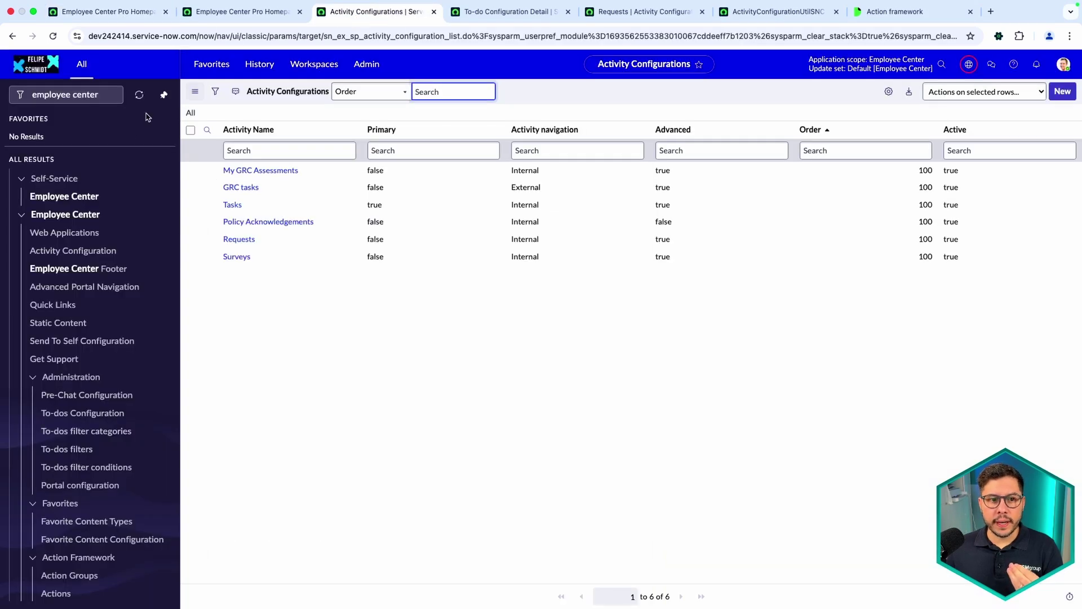
Step: Open the To-dos Configurations list and filter it to records whose table is Approval [sysapproval_approver]
click(83, 414)
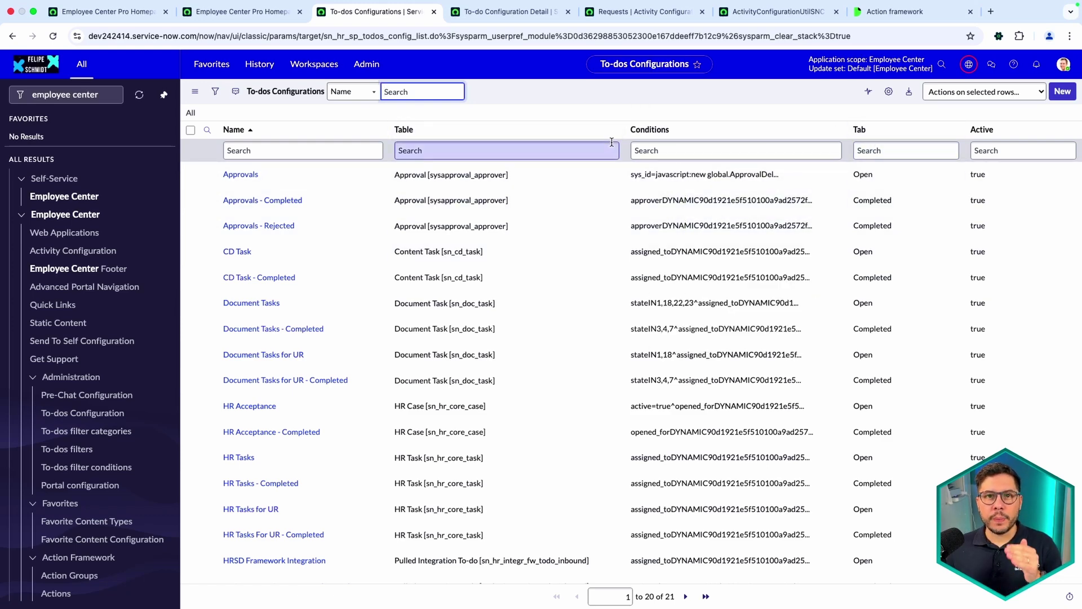
right_click(464, 185)
click(483, 196)
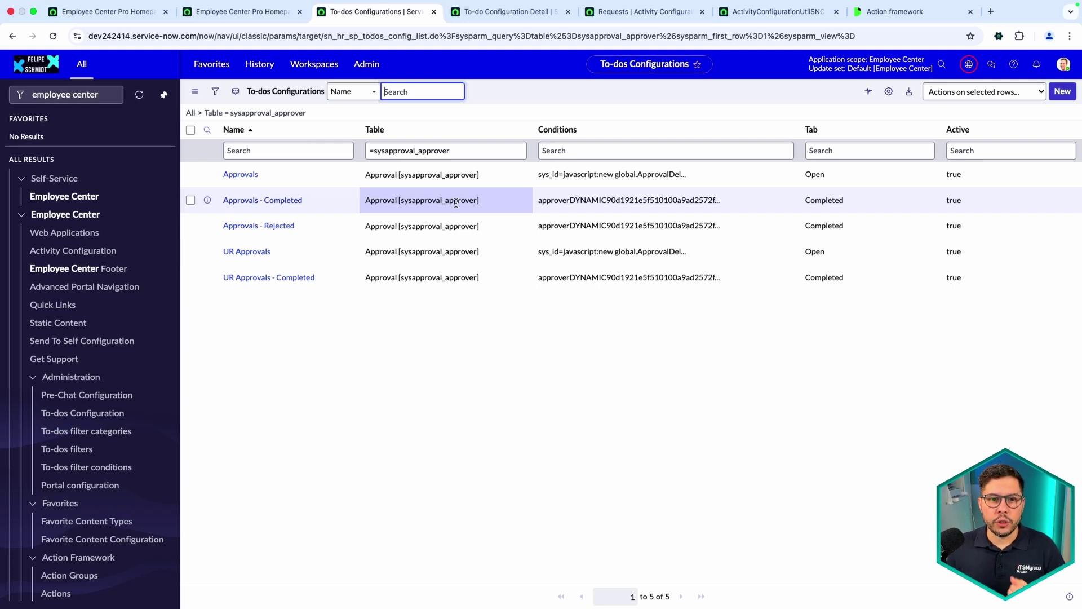
Step: Open the change_request configuration detail of the Approvals to-do configuration, and compare its fields mapping with the homepage's task card
click(257, 175)
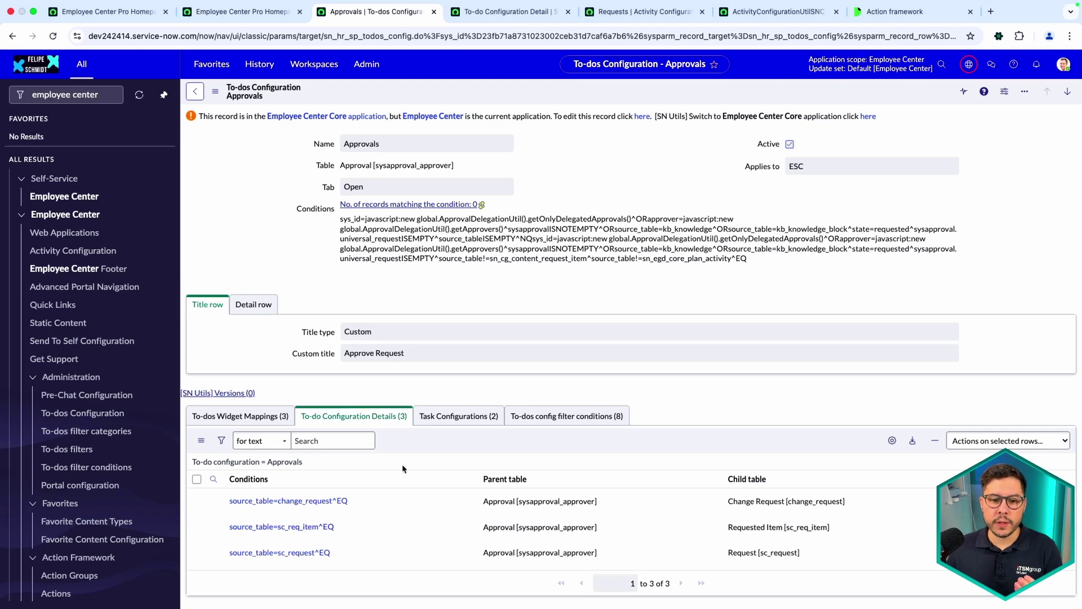
scroll(401, 465, down, 1)
drag(382, 476, 227, 480)
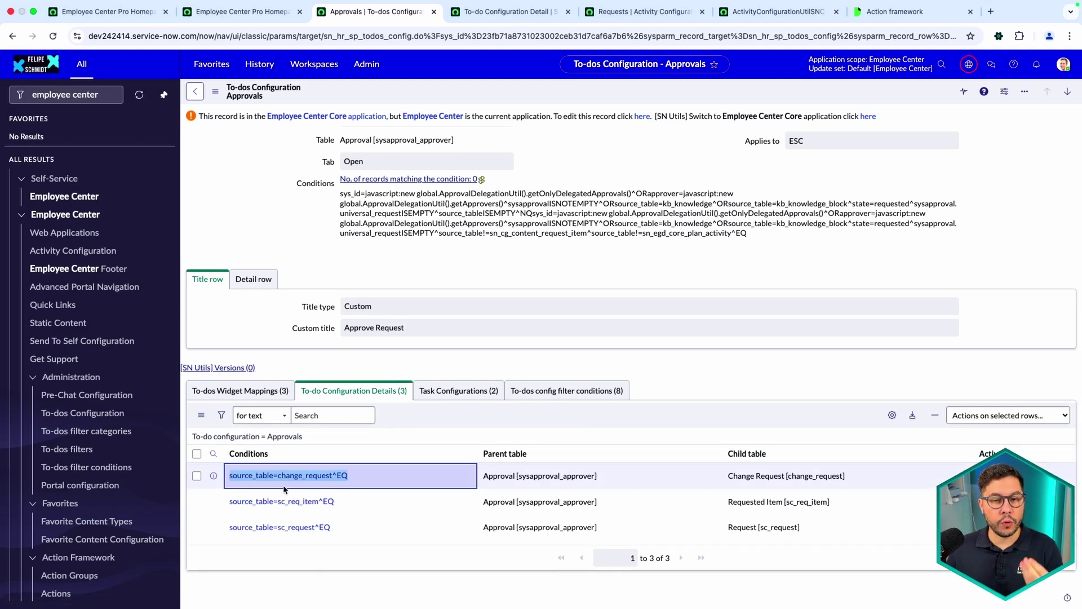
mouse_move(293, 485)
mouse_down()
mouse_move(380, 501)
mouse_move(353, 462)
mouse_up()
key(Return)
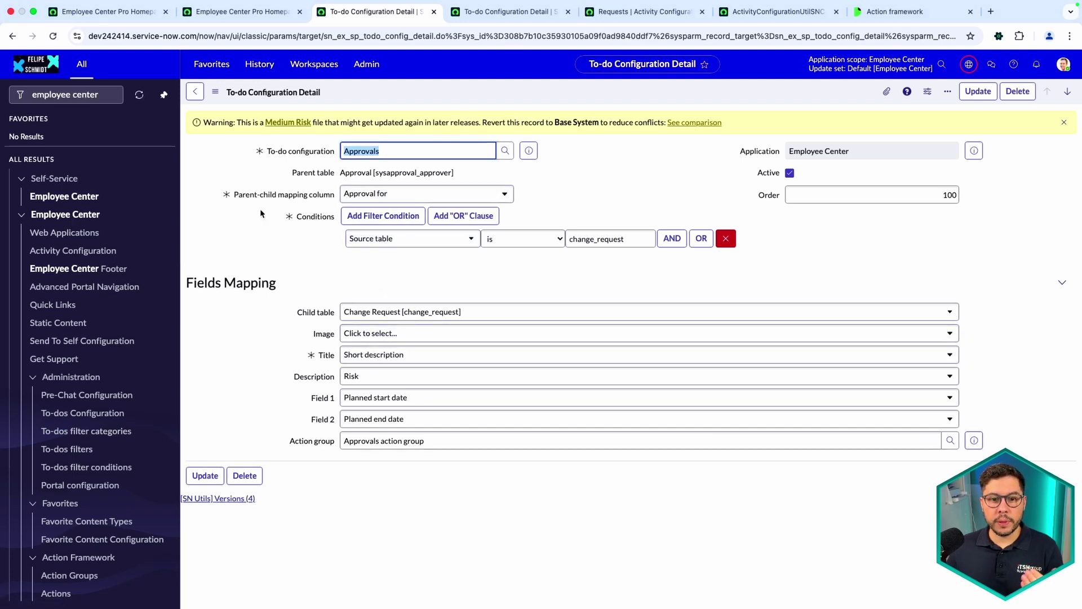
click(137, 7)
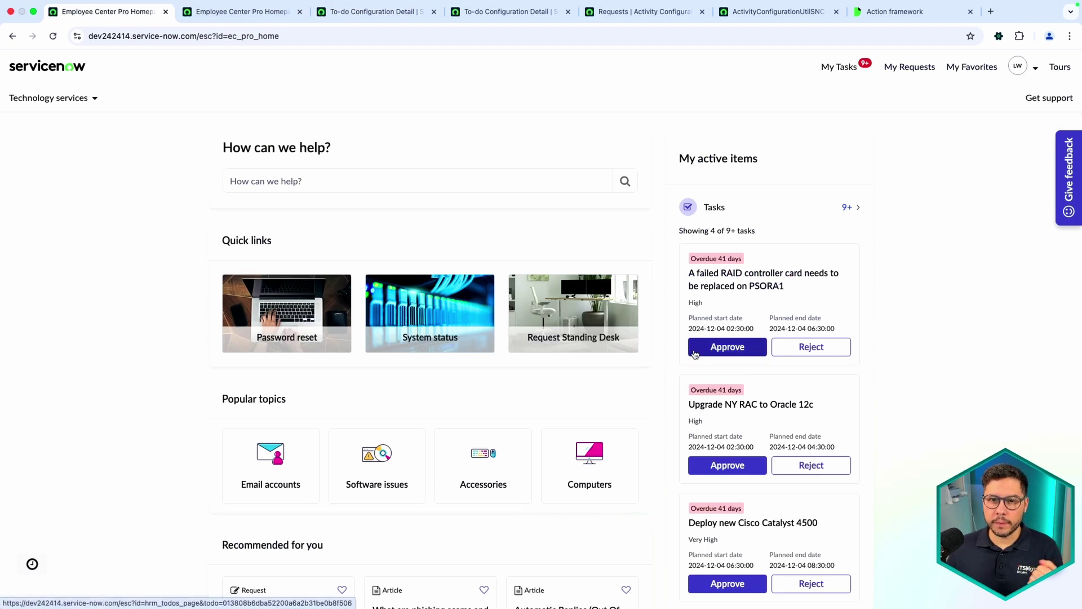
click(359, 18)
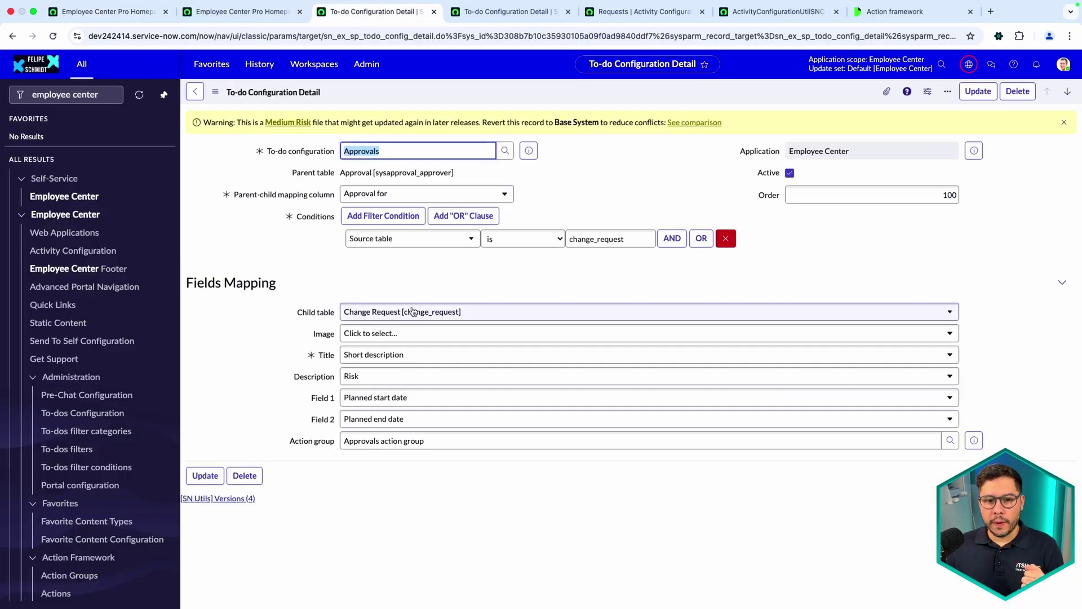
Step: Clear the action group of the change_request configuration detail and save the record
click(469, 443)
key(ctrl+a)
key(BackSpace)
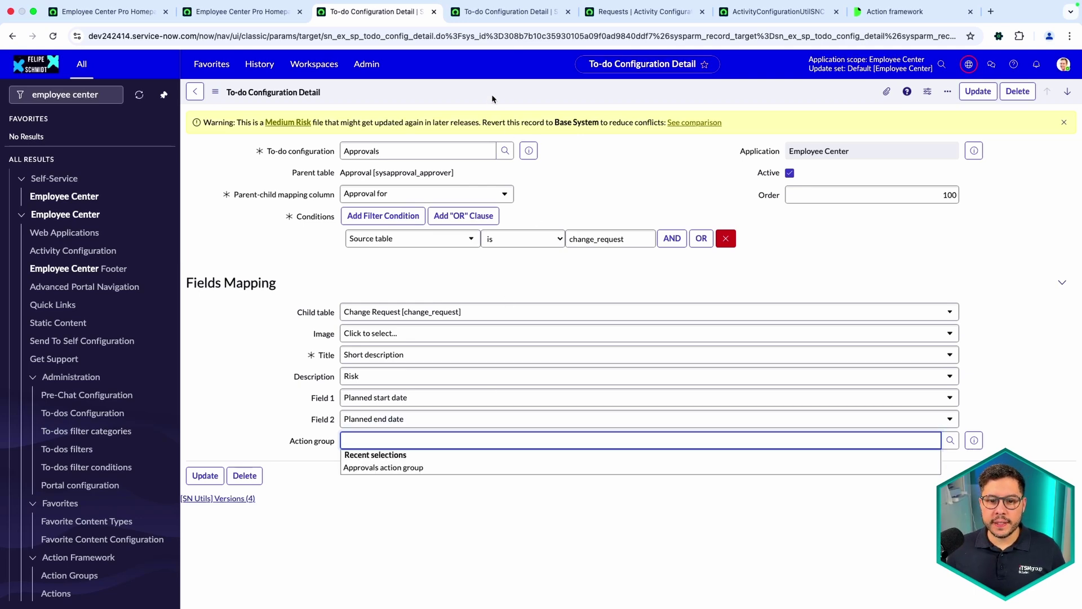
right_click(484, 99)
click(494, 105)
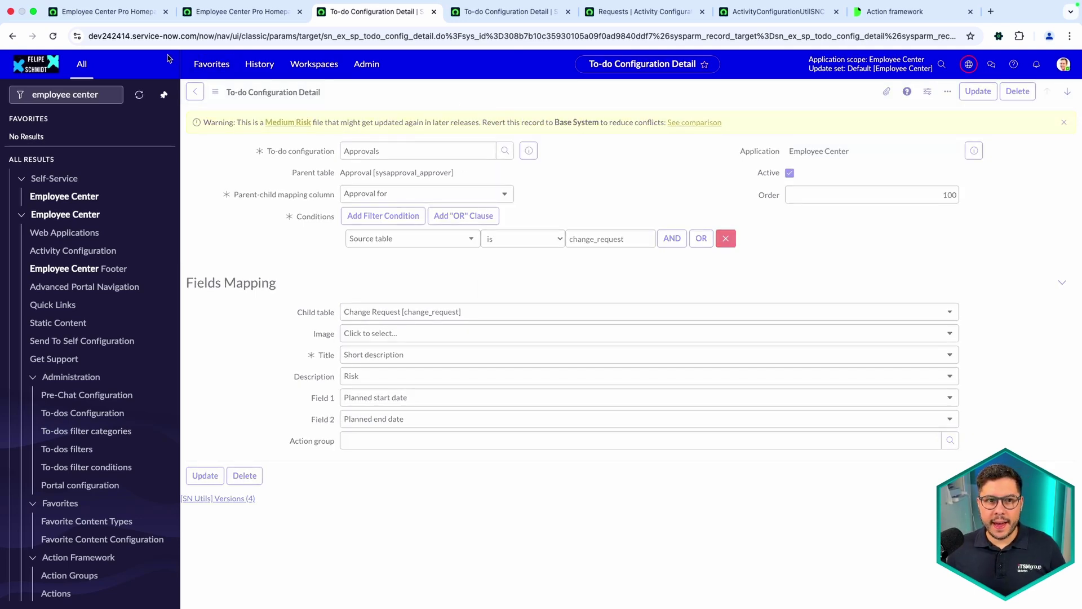
Step: Impersonate the recently impersonated user from the homepage with the /imp slash command to check the task cards' actions
click(109, 12)
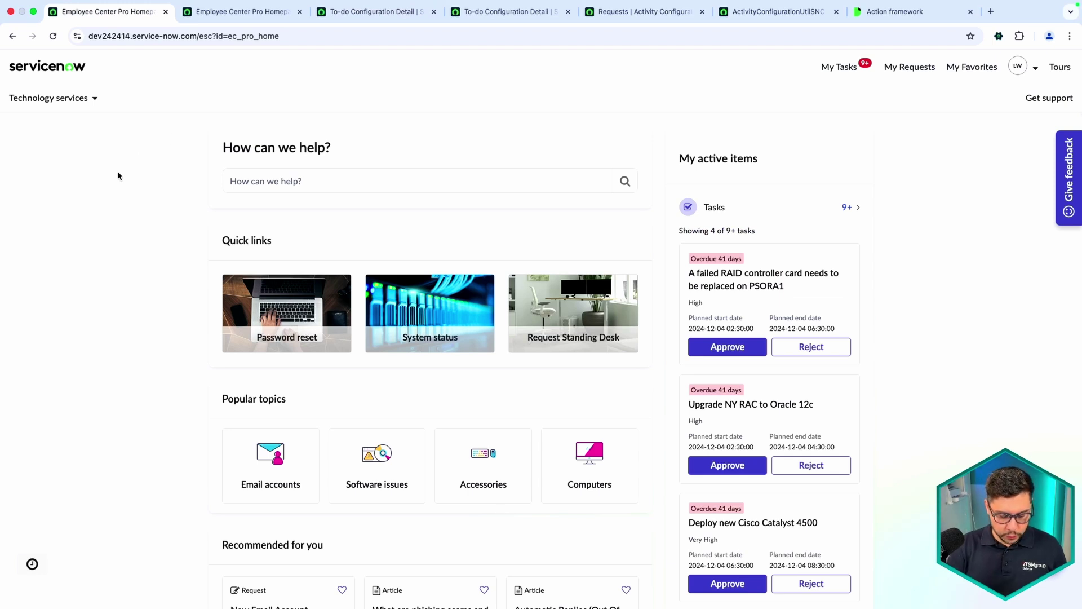
text(/uni)
key(BackSpace)
key(BackSpace)
text(imp)
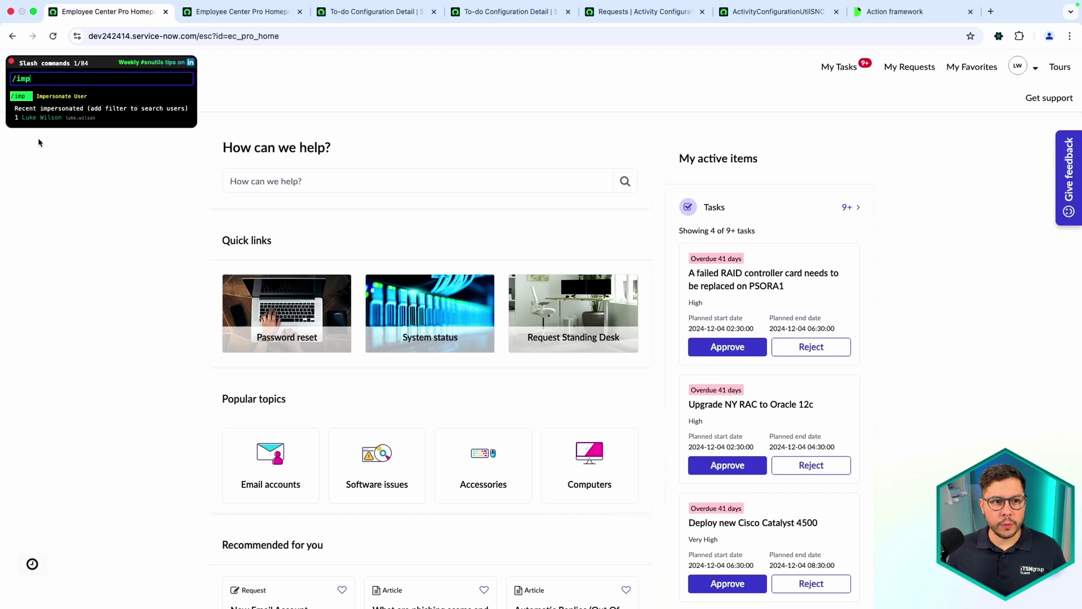
click(41, 118)
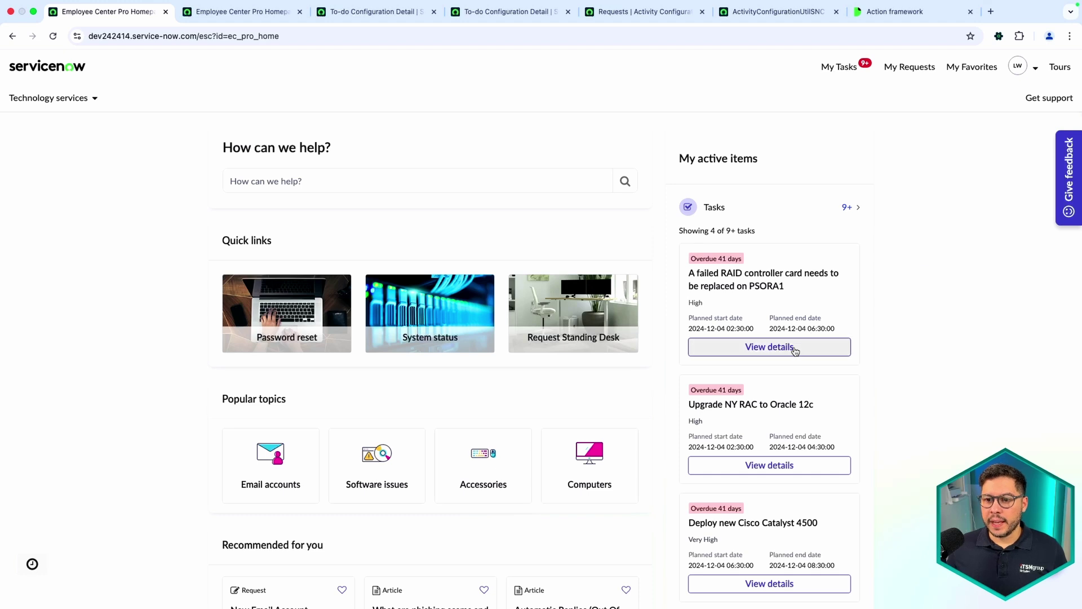
Step: View the details of the failed RAID controller card task, return to the homepage and stop impersonating the user with /unimp
click(758, 349)
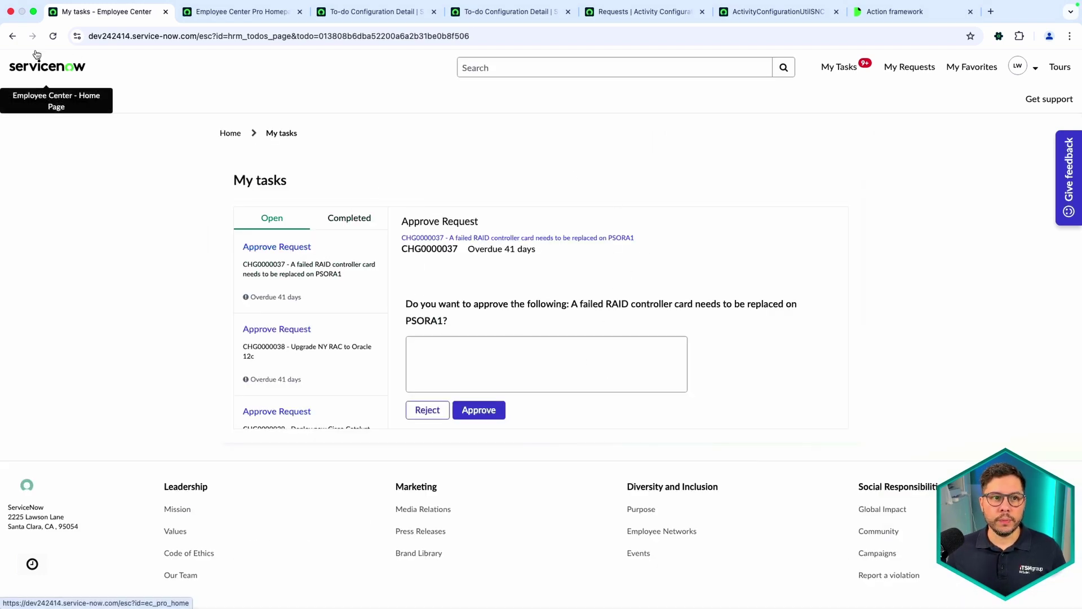
click(12, 37)
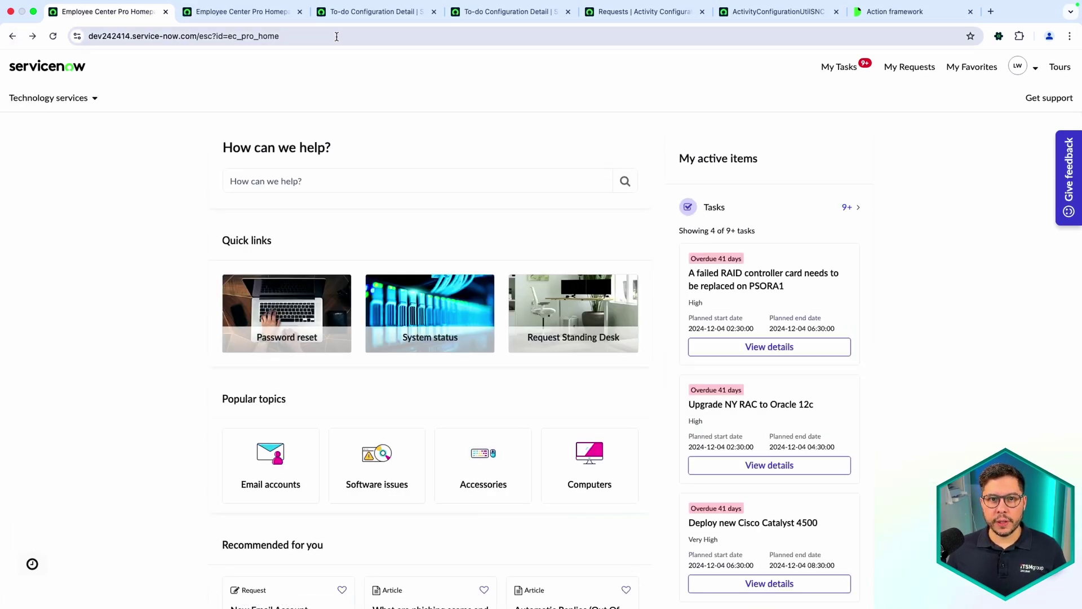
key(slash)
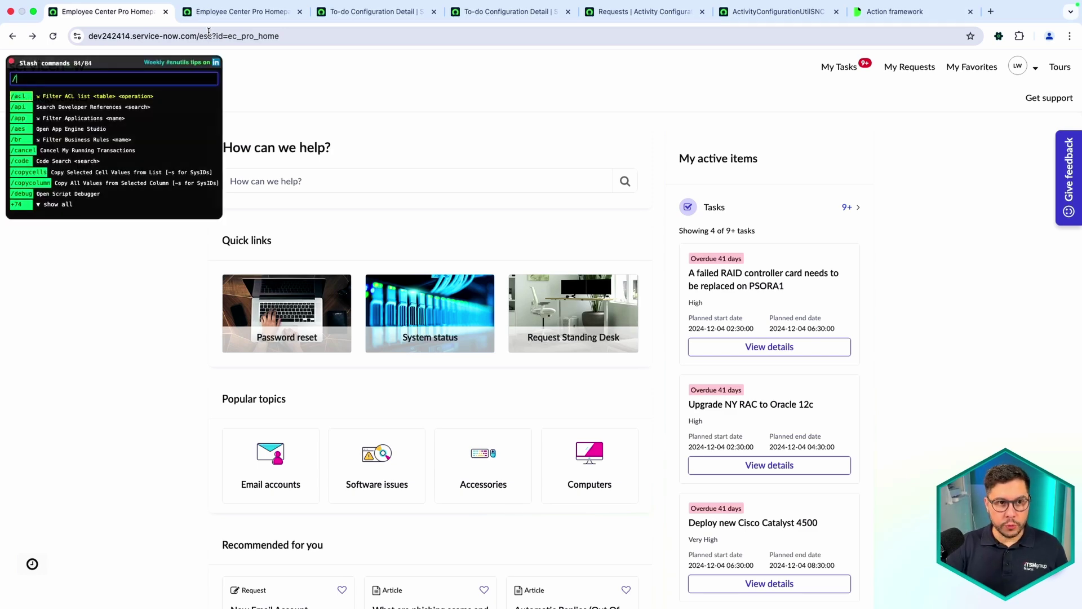
text(unimp)
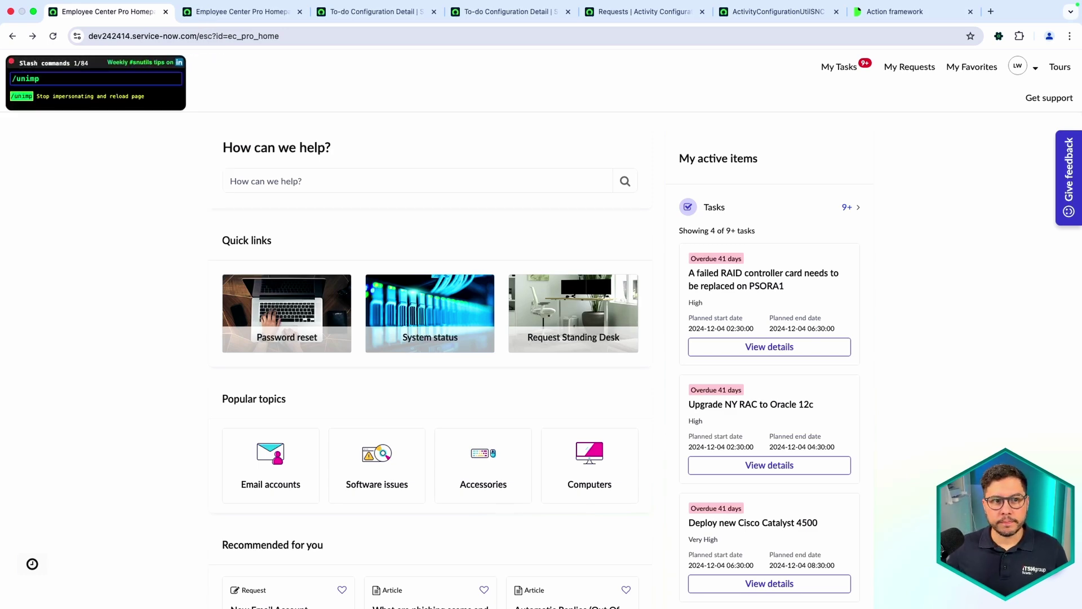
key(Return)
Step: Set the action group of the change_request configuration detail to Approvals action group
click(377, 16)
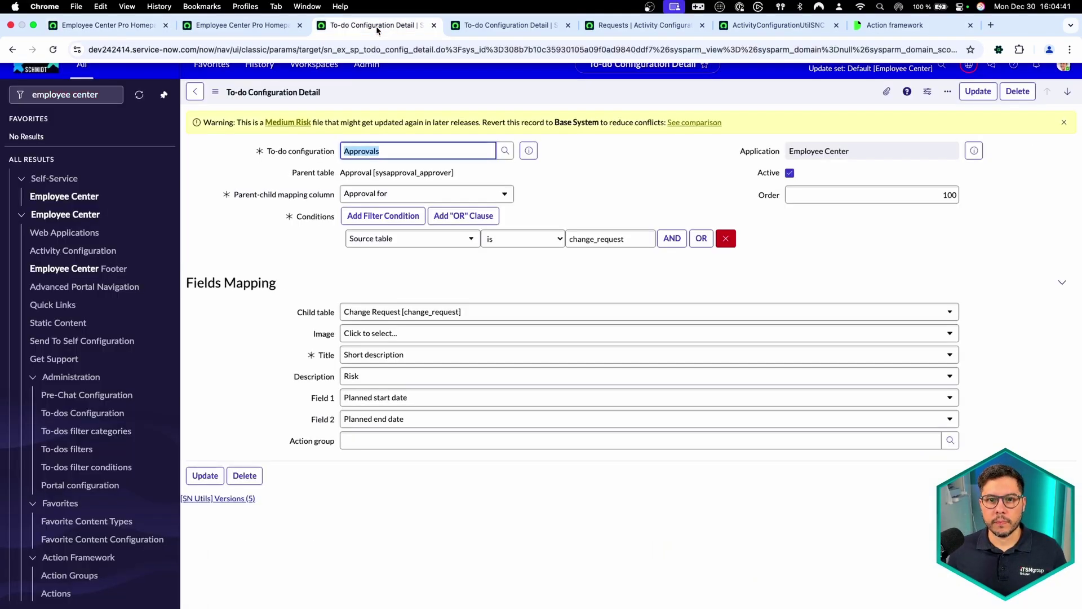
click(393, 447)
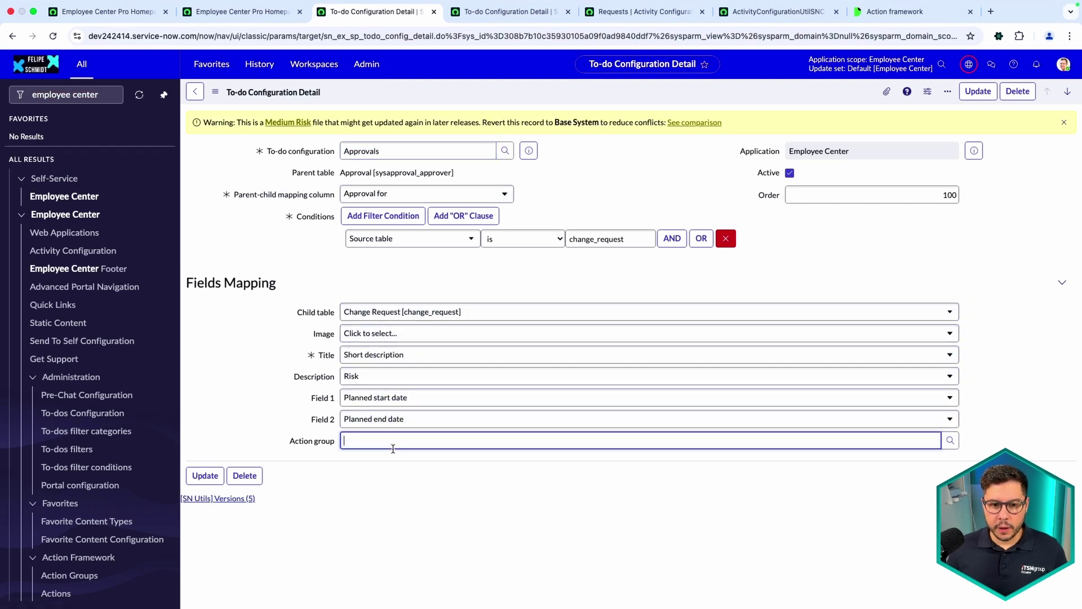
click(388, 467)
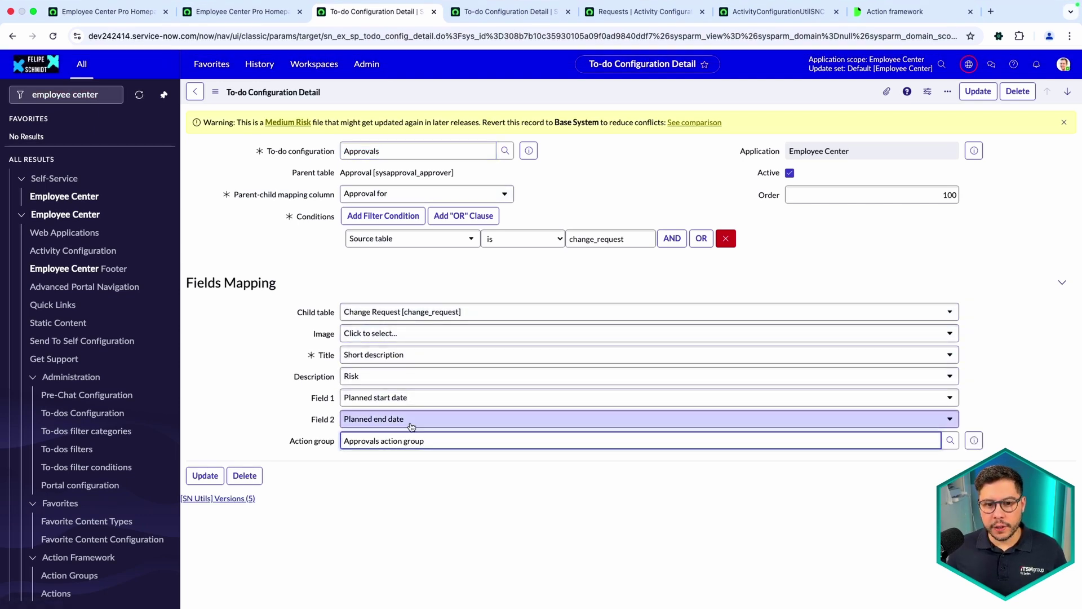
Step: Map the Description field of the change_request configuration detail to Active and save the record
click(387, 378)
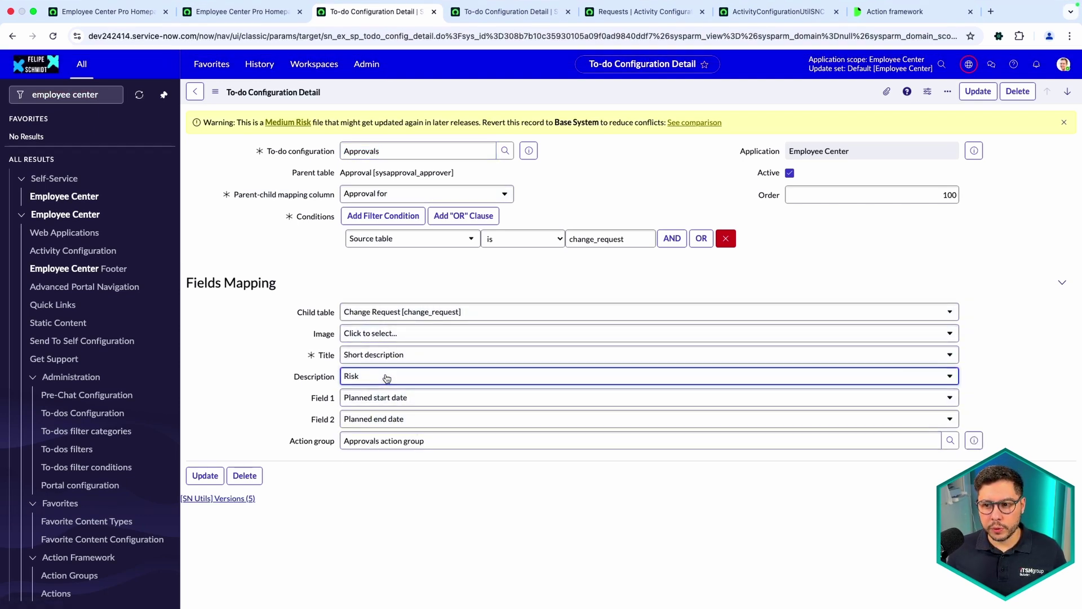
click(387, 378)
key(Escape)
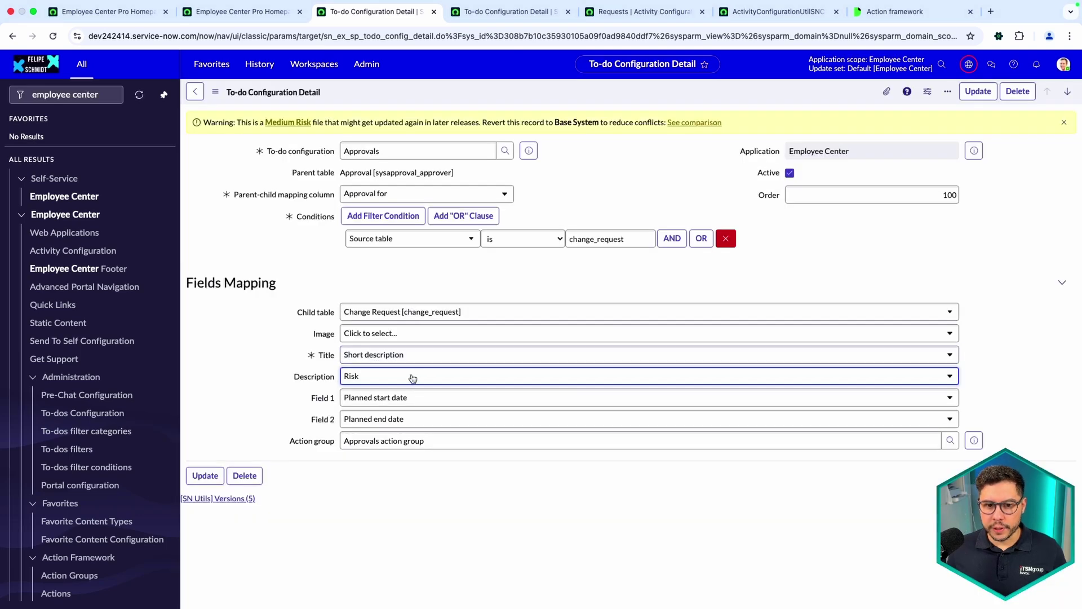
click(402, 379)
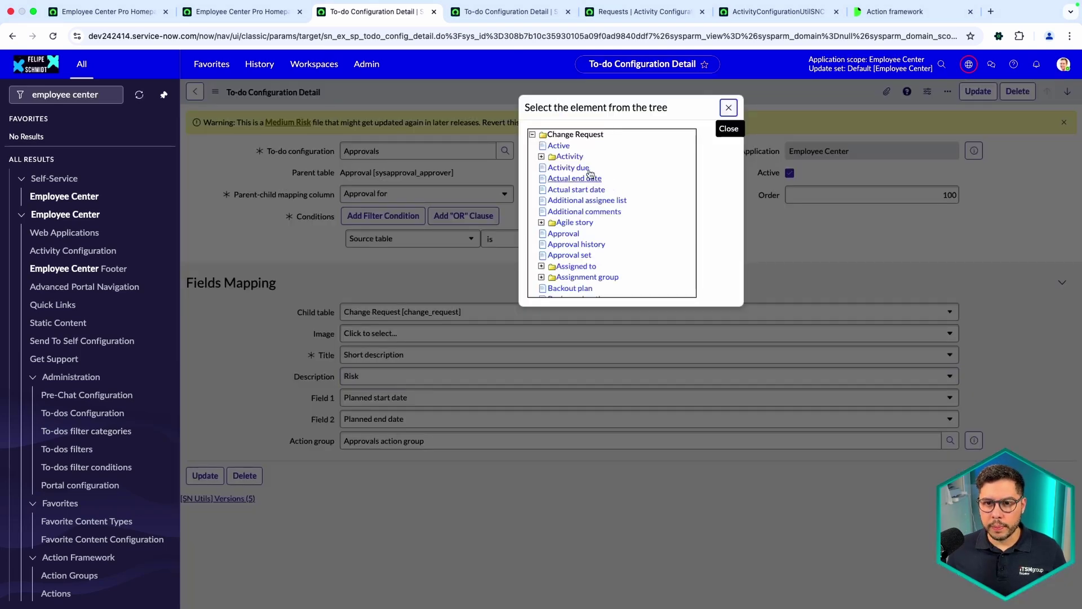
click(557, 146)
right_click(594, 99)
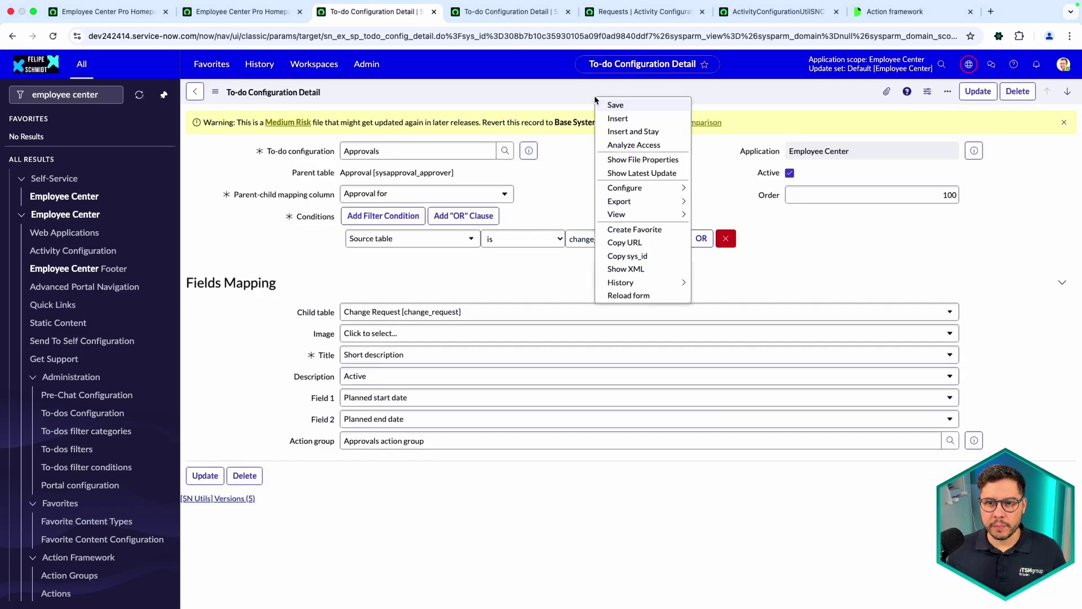
click(608, 104)
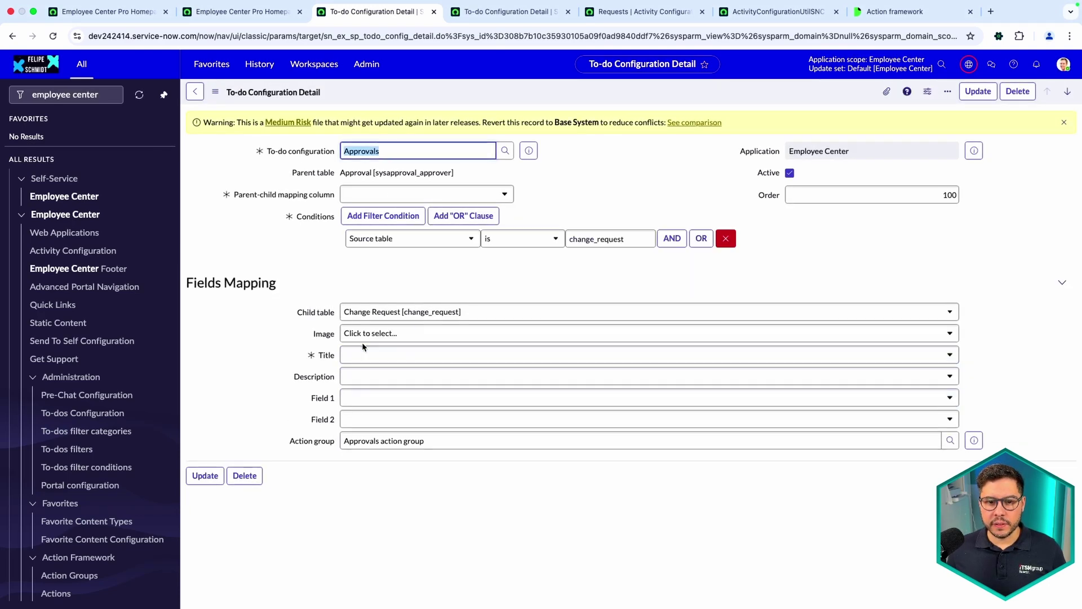
Step: Impersonate the same user again with /imp and check the description value on the homepage's first task card
click(135, 11)
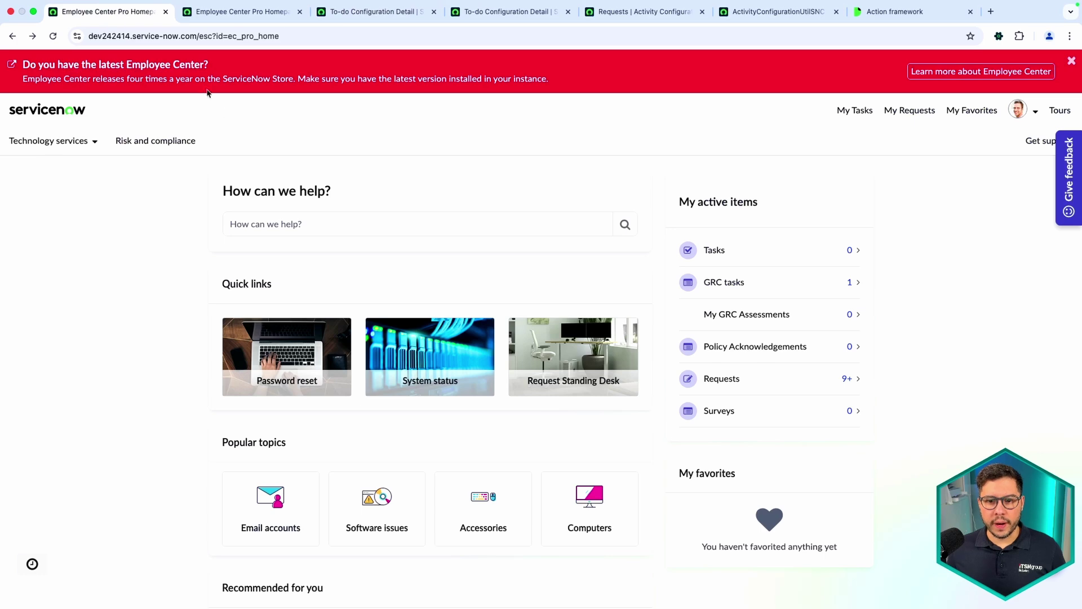
key(slash)
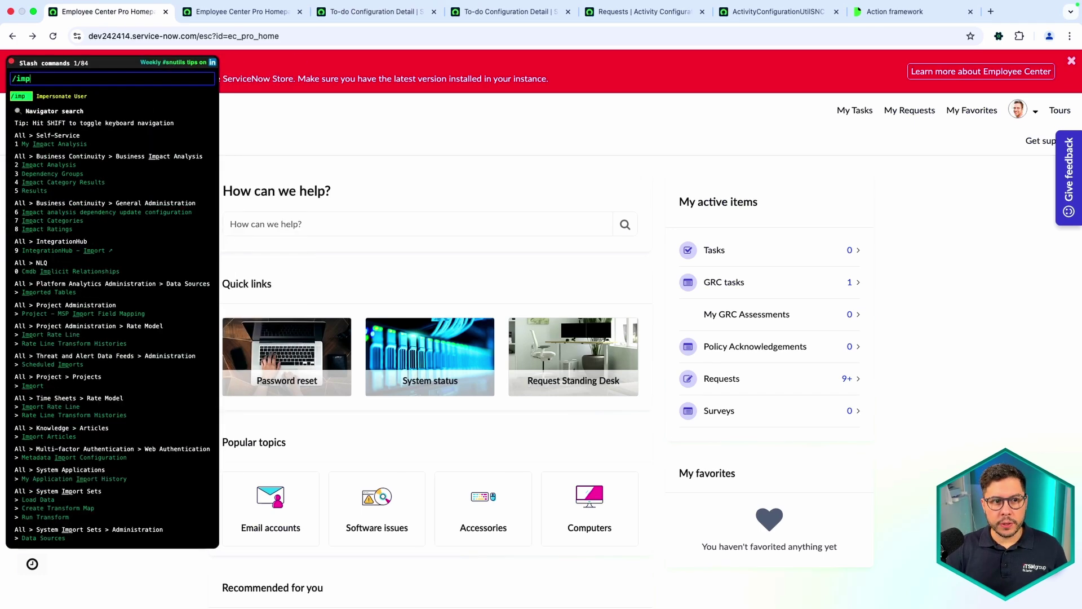
text(imp)
click(40, 118)
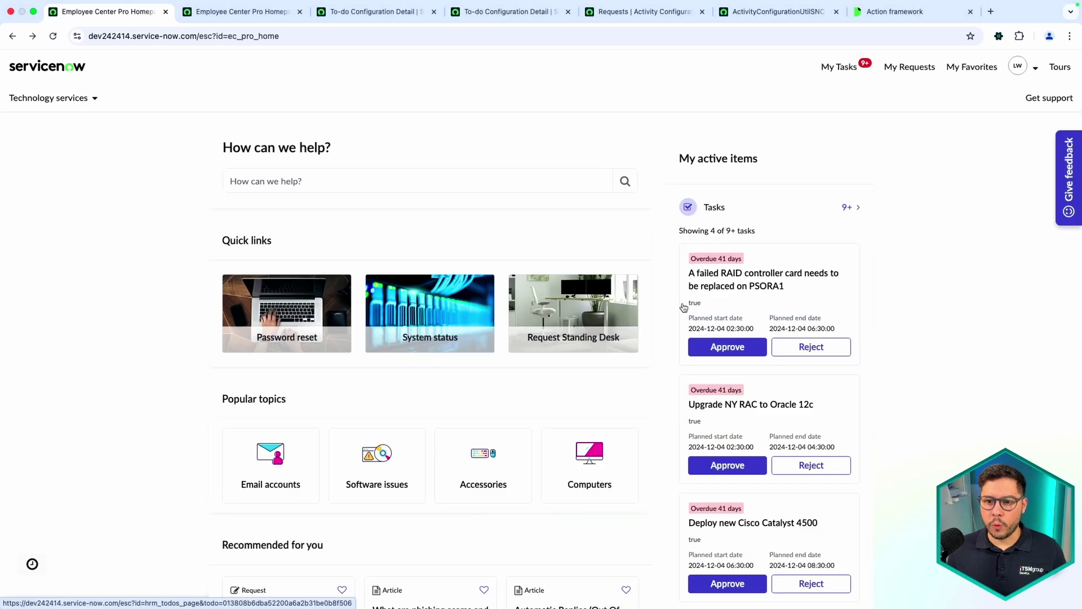
drag(678, 307, 707, 307)
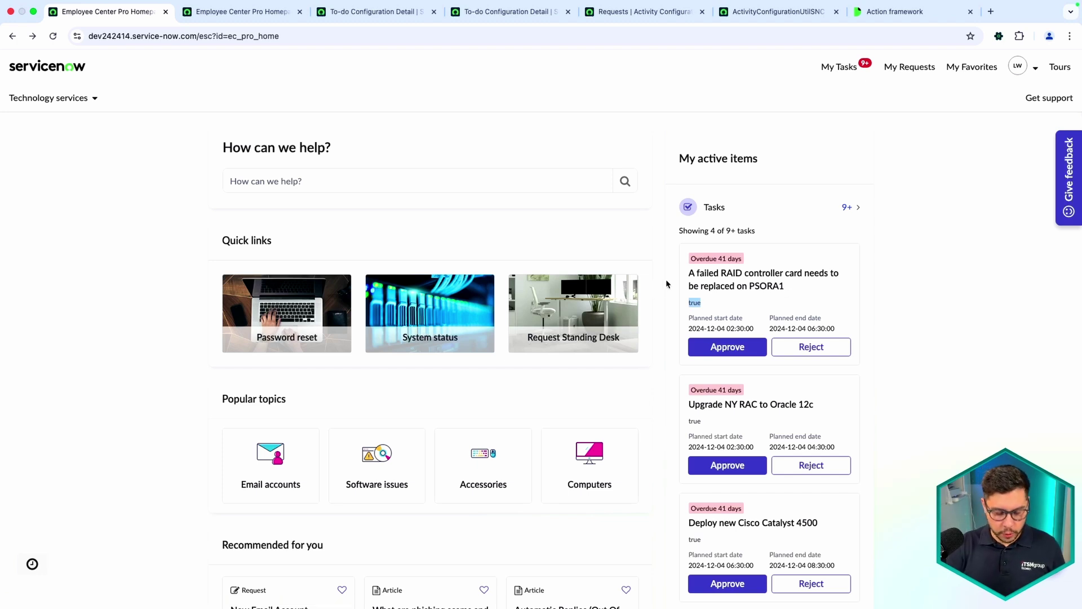
Step: Stop impersonating the user with the /unimp slash command
key(super+slash)
text(rel)
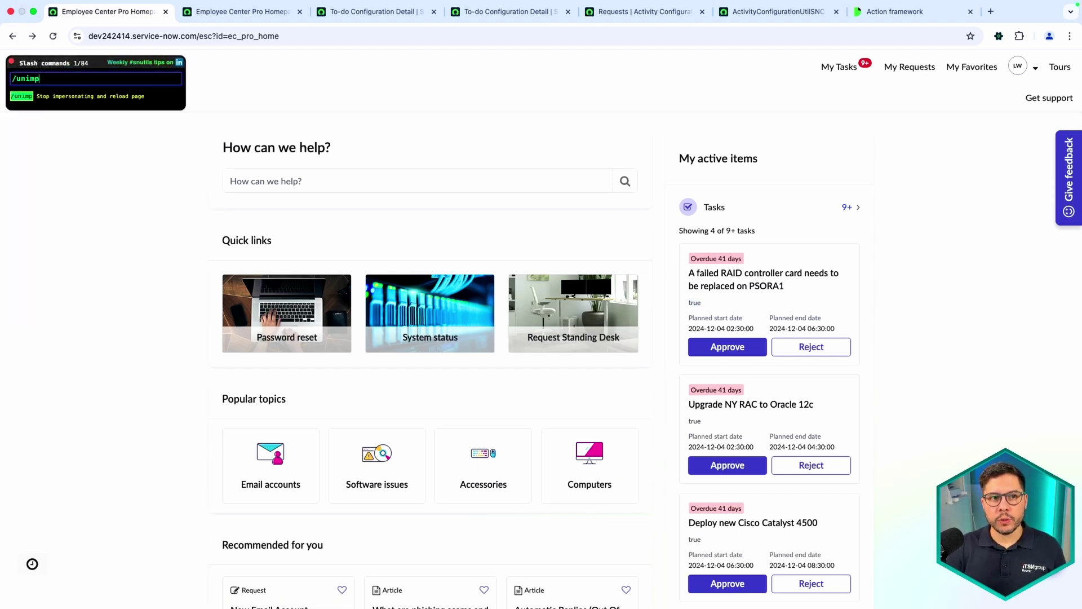
key(Return)
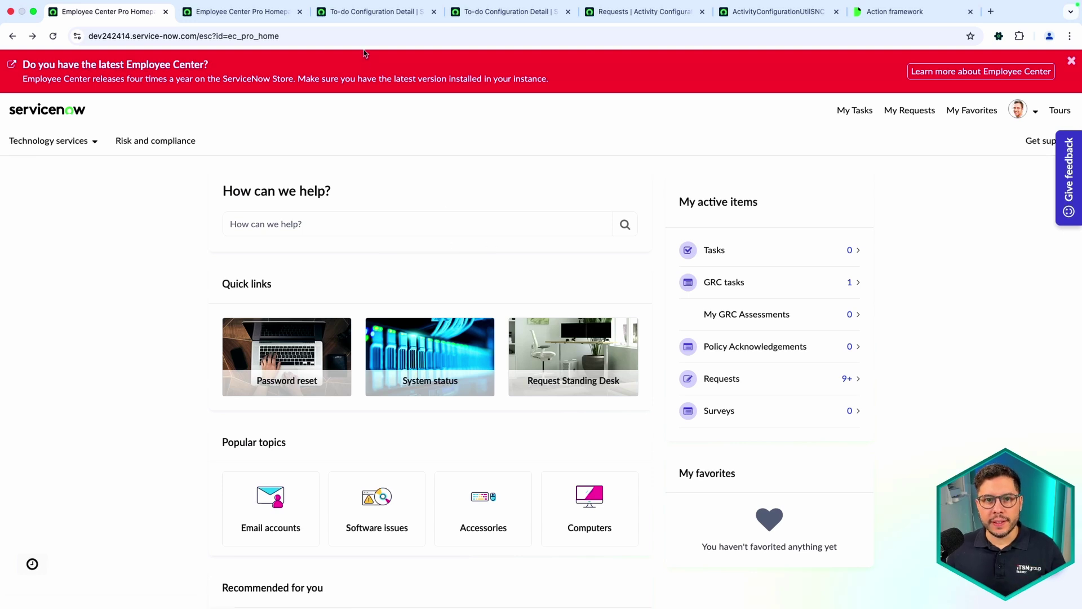
Step: Review the change_request condition in the to-do configuration detail and the Change Request fields selectable for Field 1
click(367, 12)
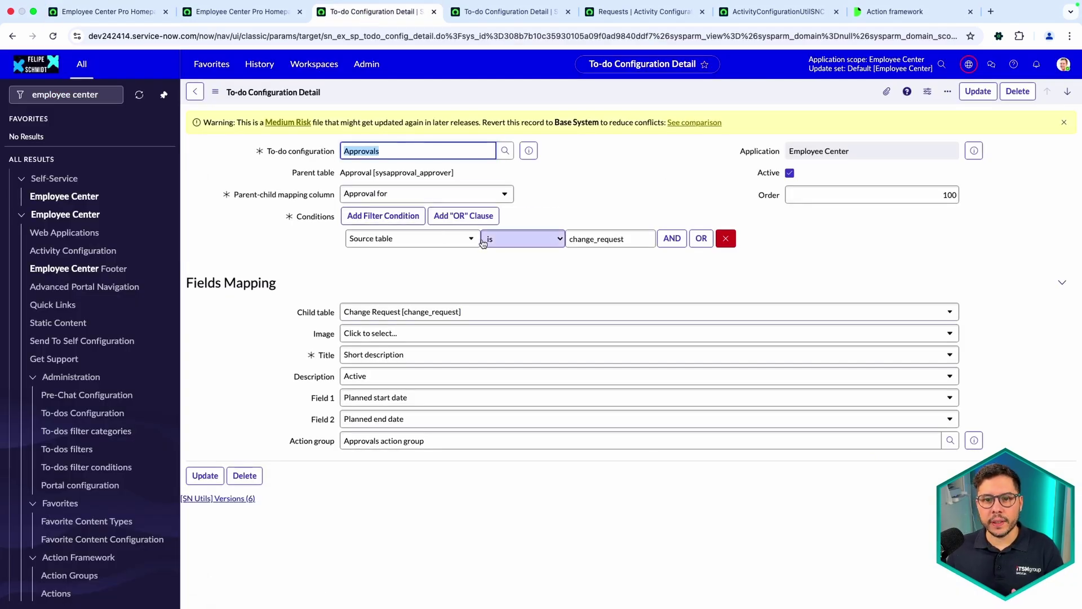
double_click(603, 239)
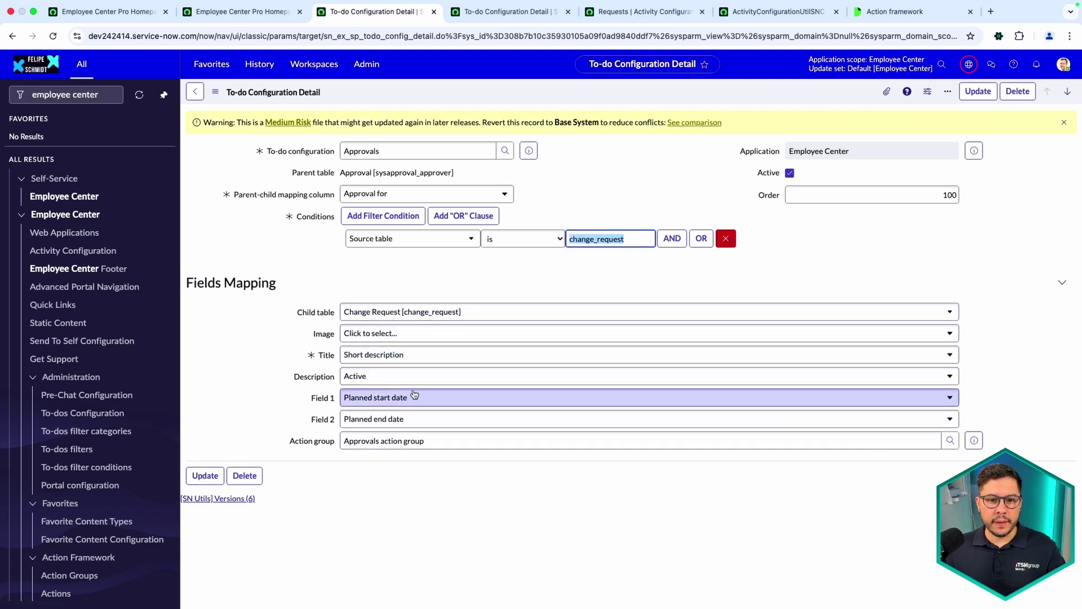
click(636, 239)
click(389, 405)
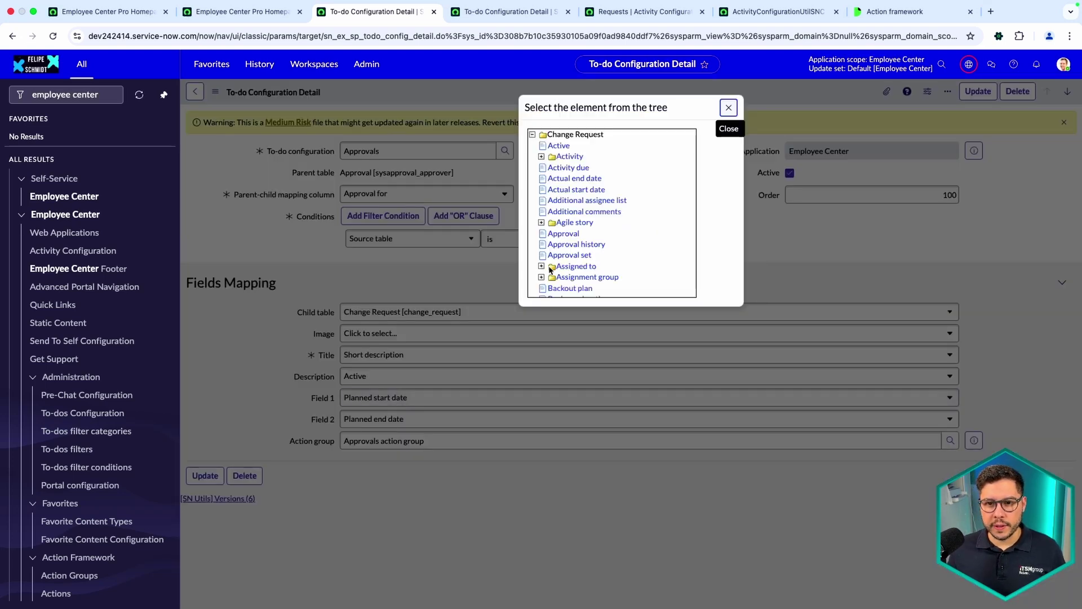
click(729, 108)
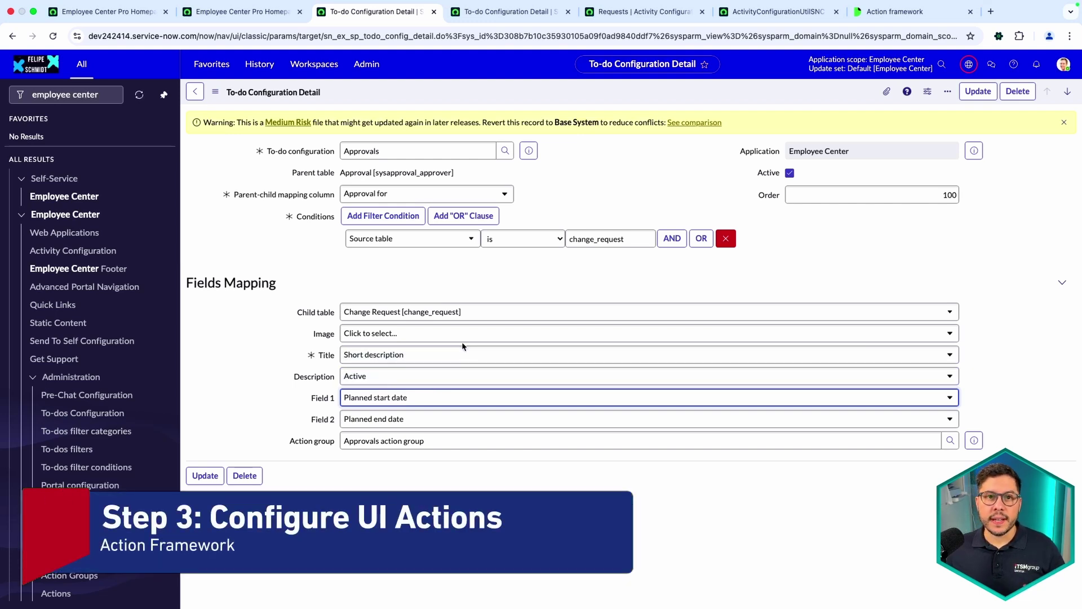
Step: Open the Action Framework's Actions list and filter it to the Approval [sysapproval_approver] table
click(112, 12)
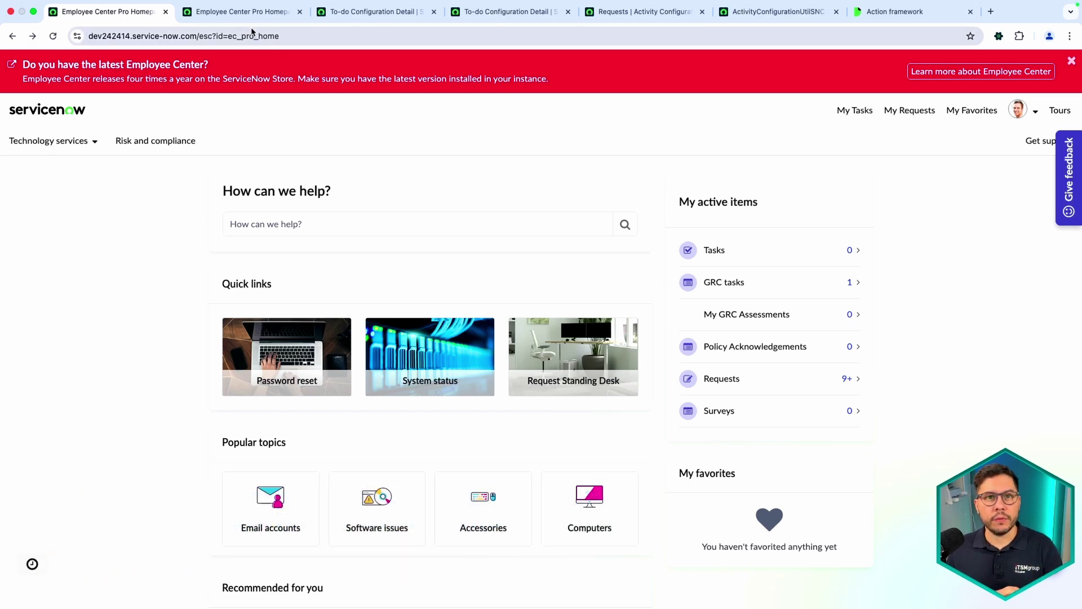
click(390, 14)
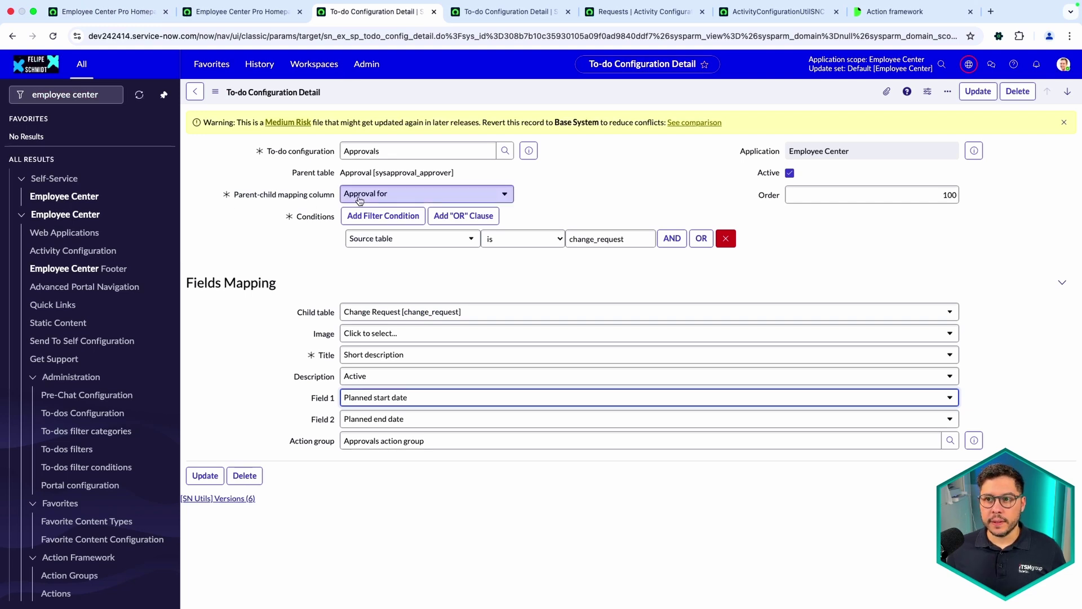
scroll(67, 366, down, 3)
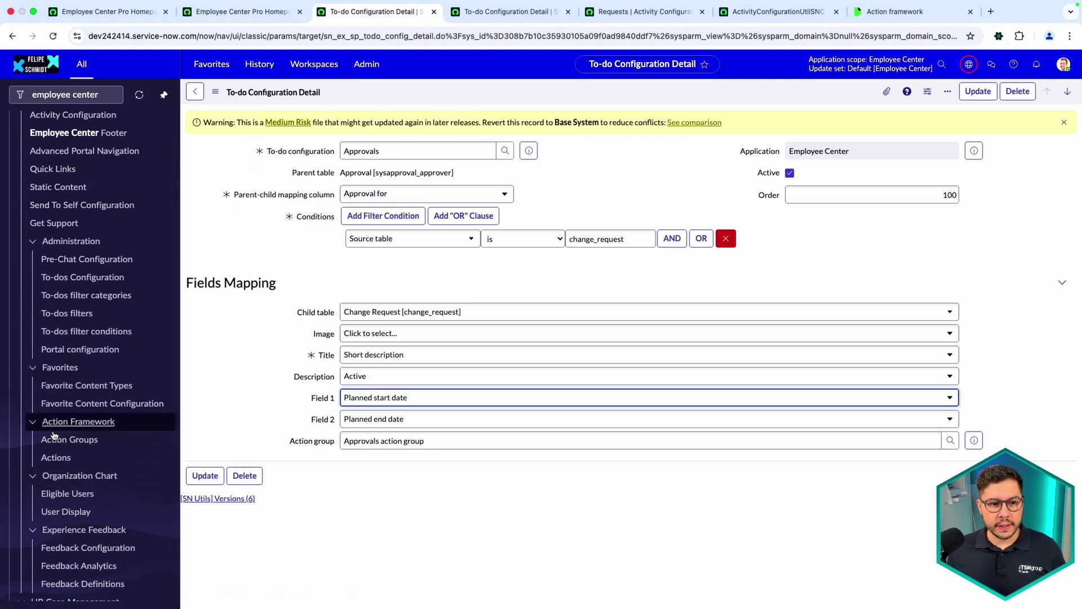
click(64, 456)
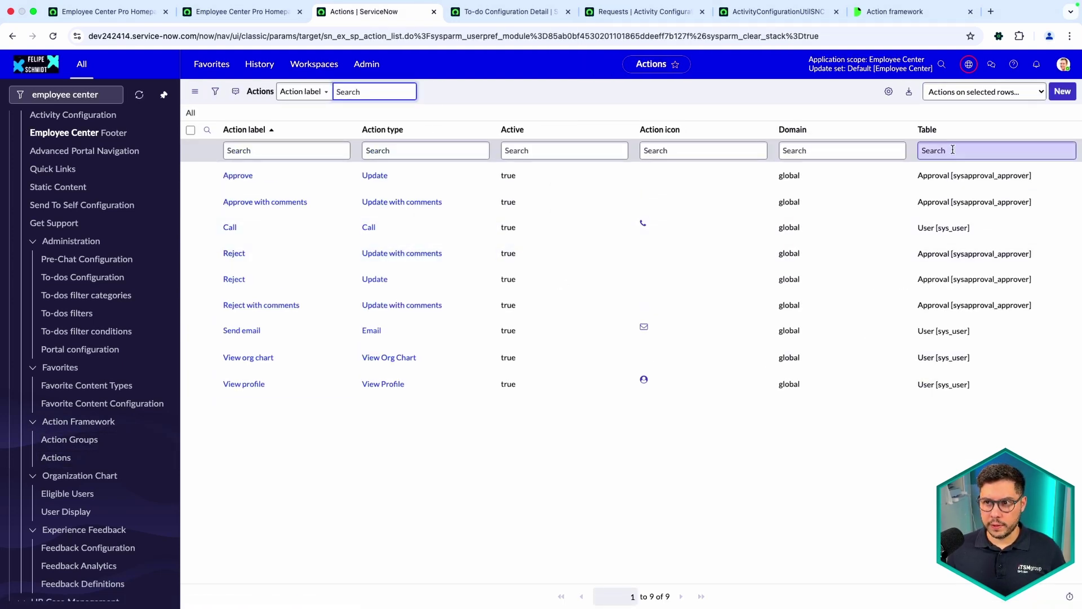
right_click(959, 173)
click(1008, 224)
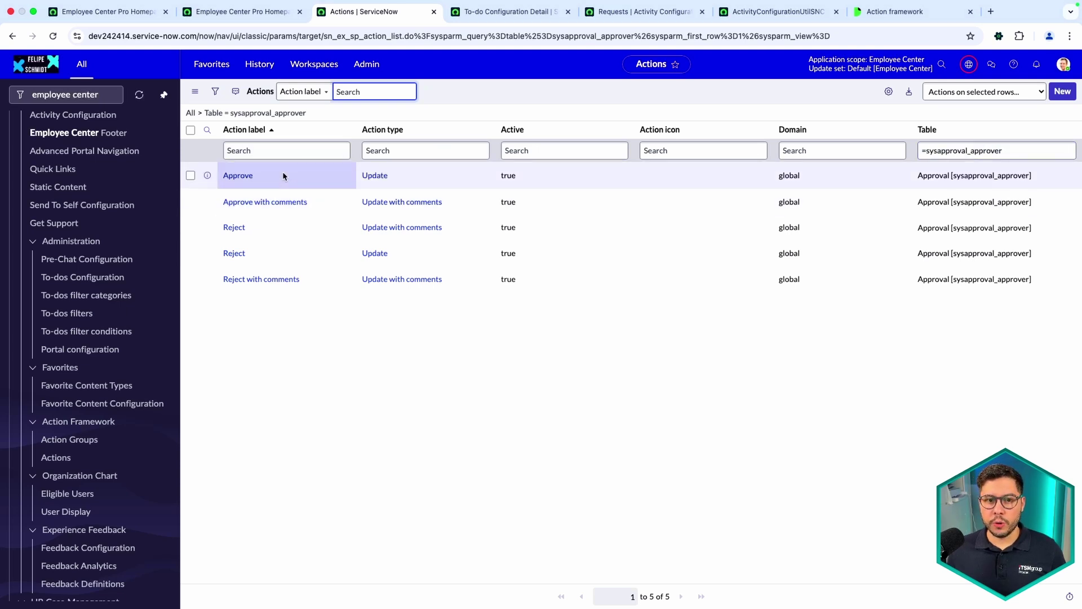
click(296, 285)
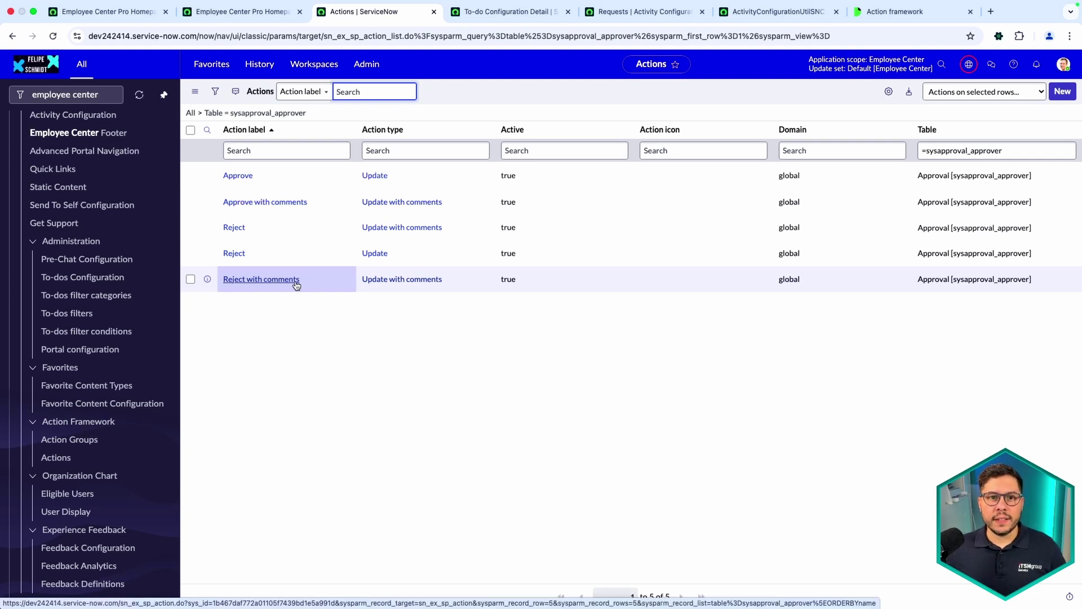
Step: Check the Action group field of the change_request to-do configuration detail, then return to the Actions list
key(ctrl+Tab)
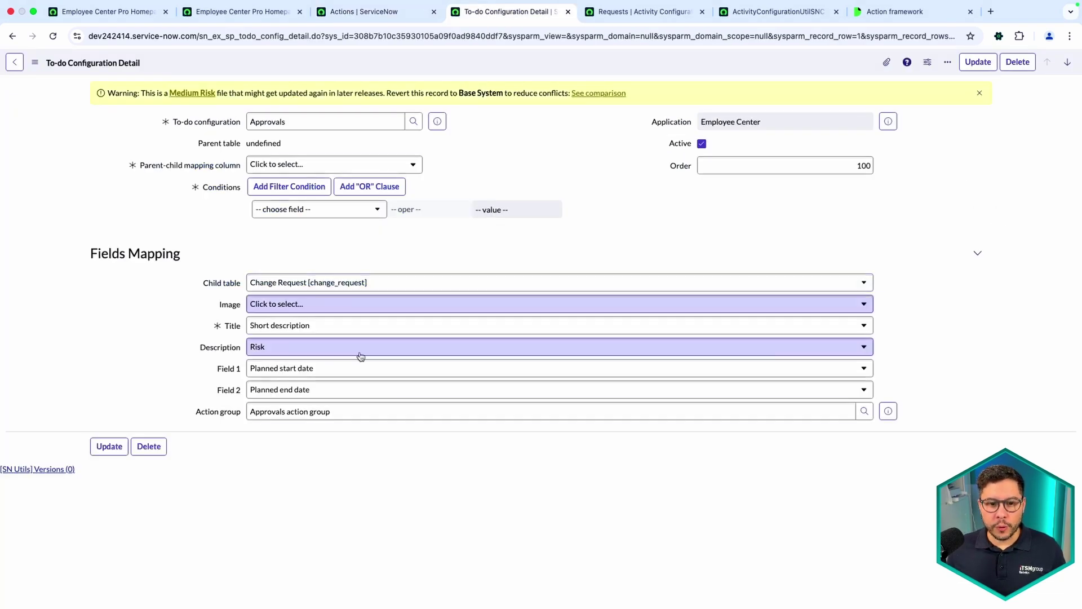
triple_click(355, 410)
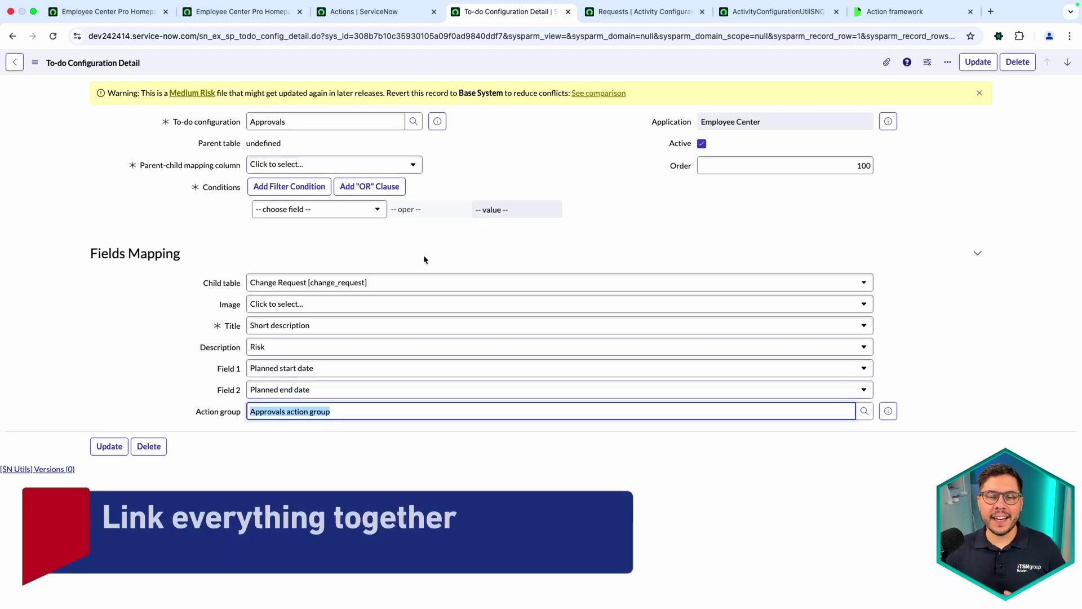
key(ctrl+shift+Tab)
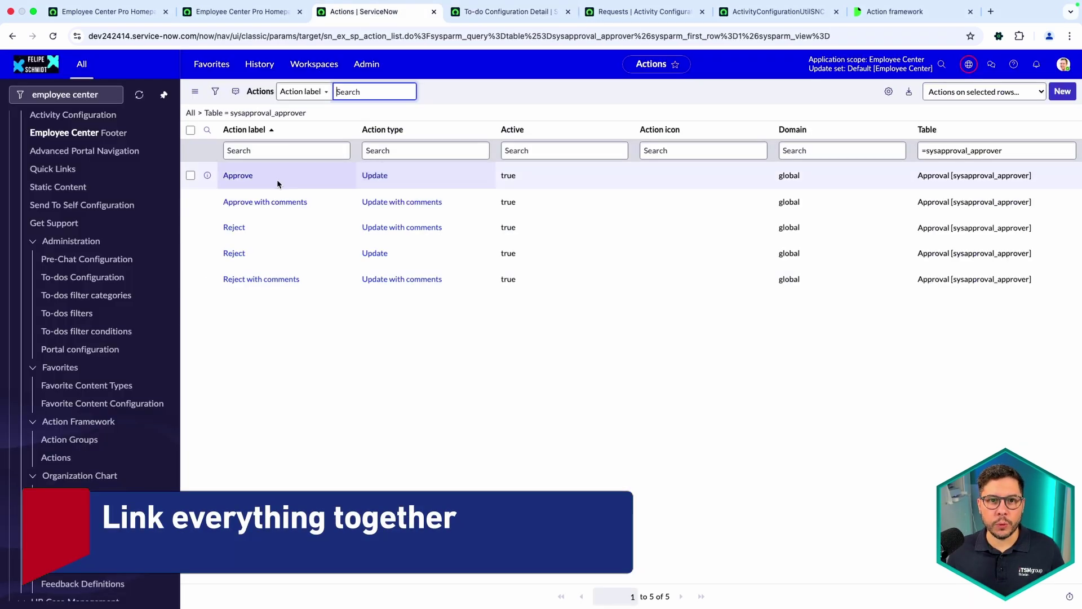
Step: Open the Activity Configurations list in a new tab and view the summary and list view scripts of the Tasks record
super+click(74, 189)
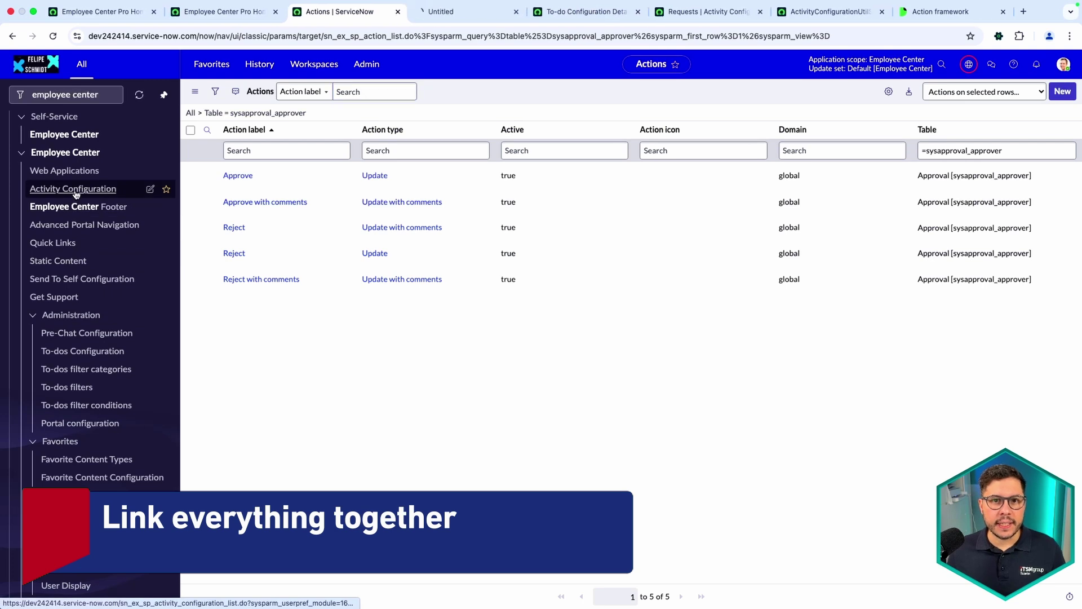
click(439, 12)
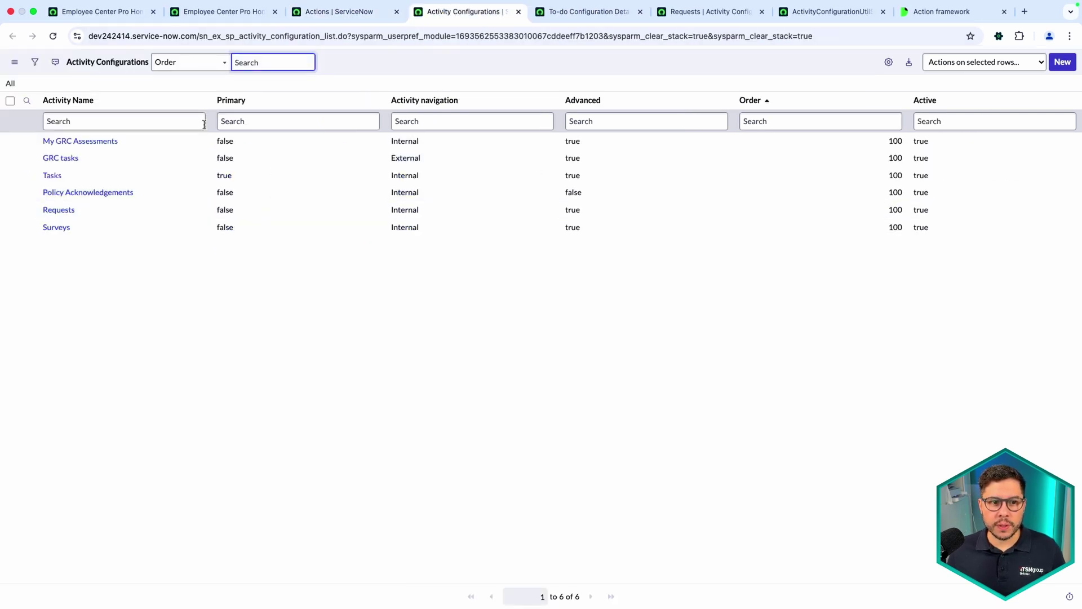
click(49, 177)
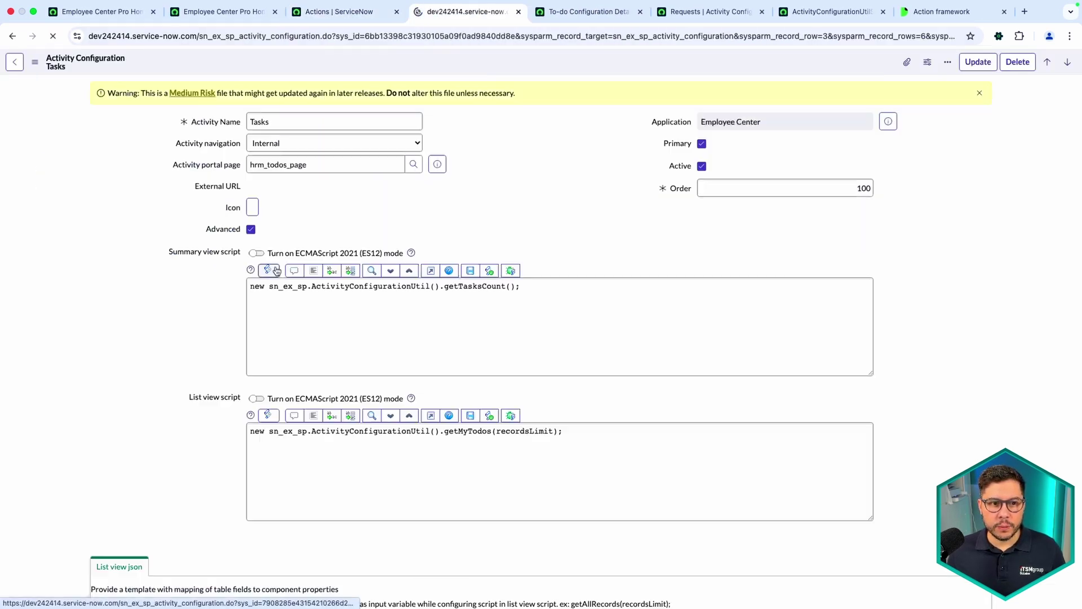
scroll(168, 324, down, 2)
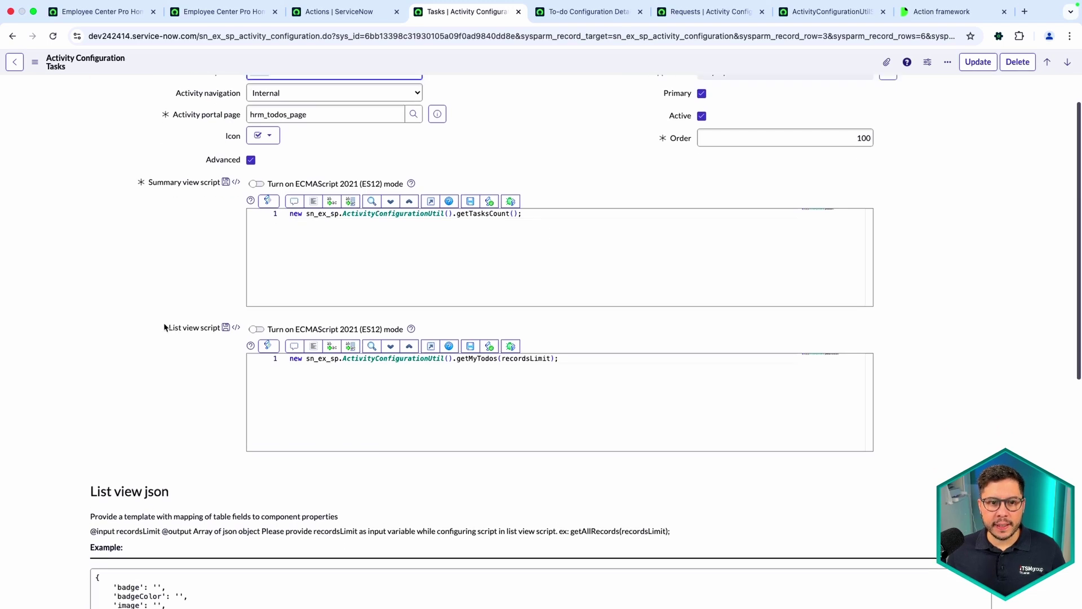
scroll(164, 322, up, 2)
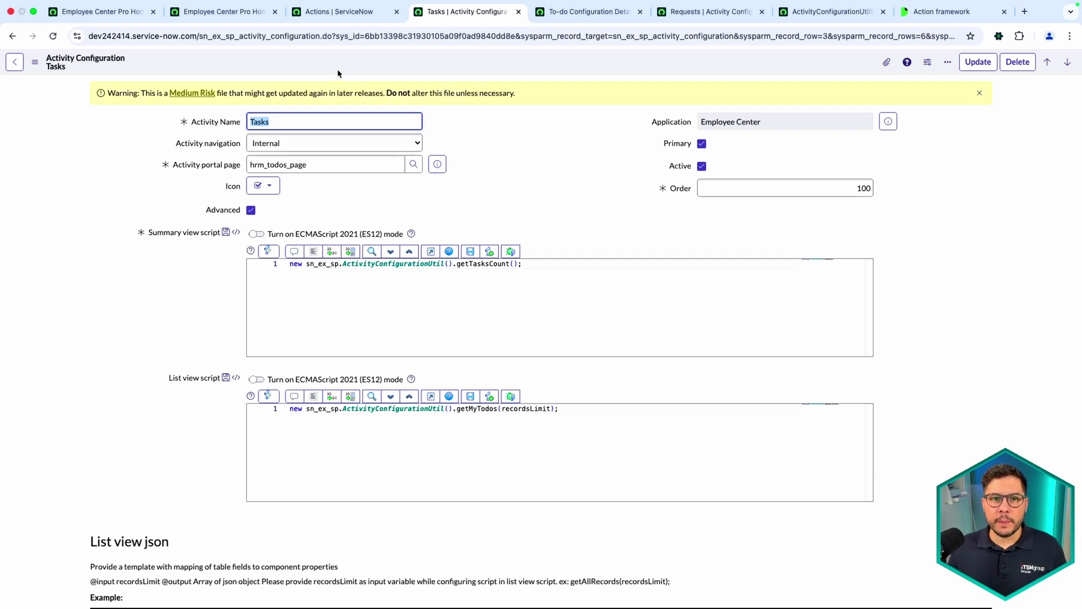
Step: Revisit the Employee Center modules and inspect the action group assigned in the to-do configuration detail
click(330, 12)
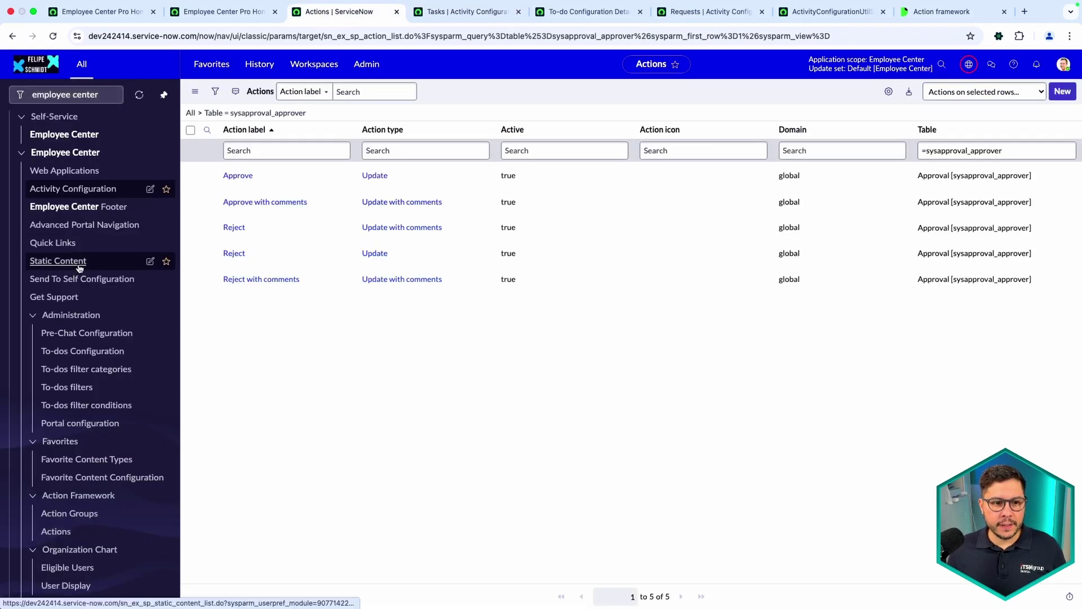
scroll(90, 344, down, 1)
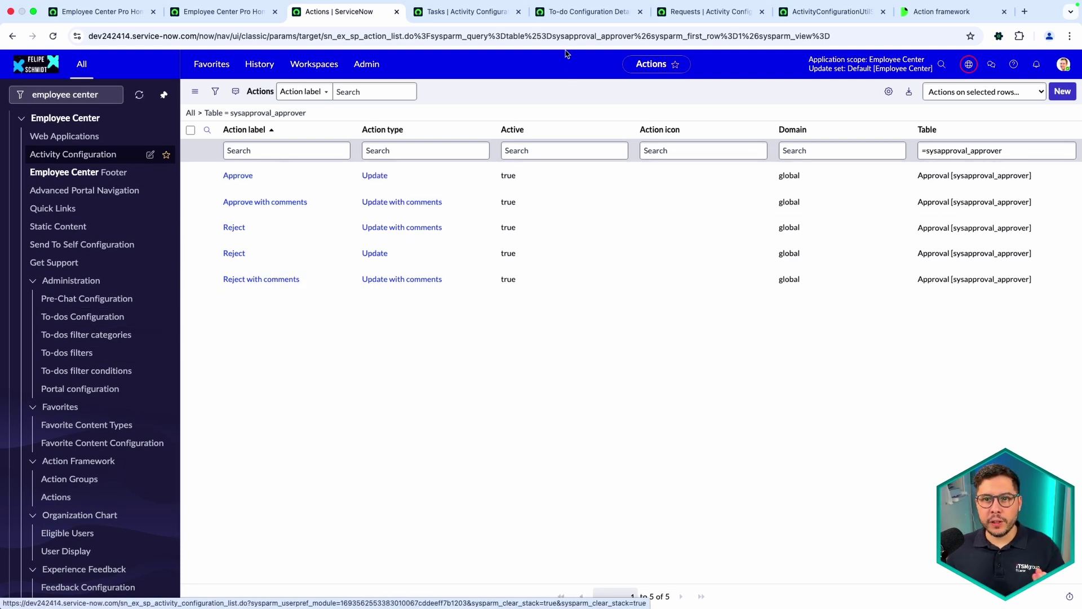
click(574, 13)
click(357, 411)
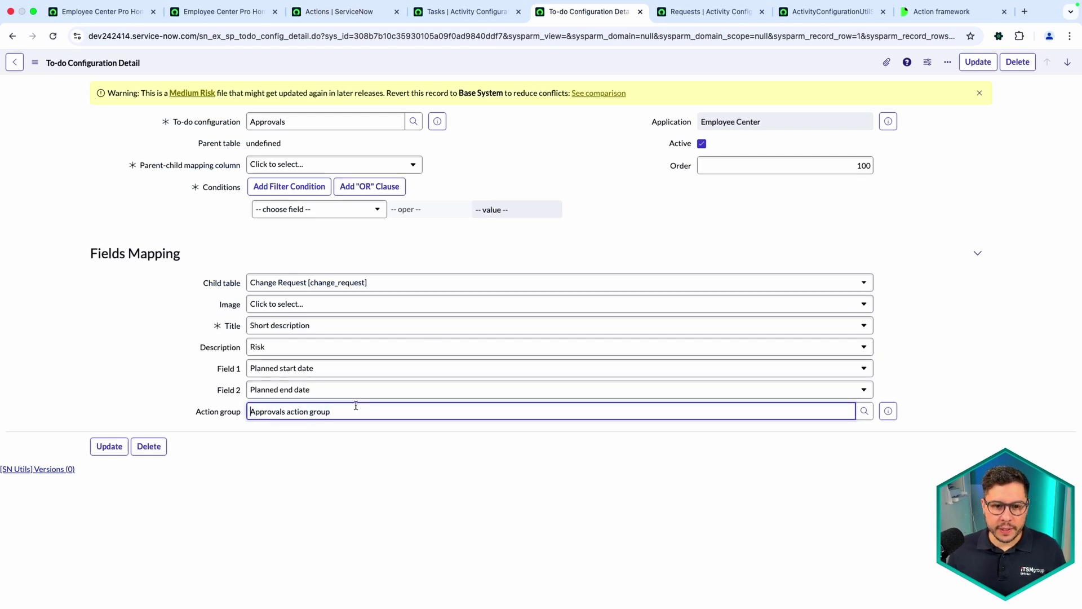
key(super+2)
Step: Open the Action groups list in a new tab, copy the name Approvals action group and close the list
click(345, 12)
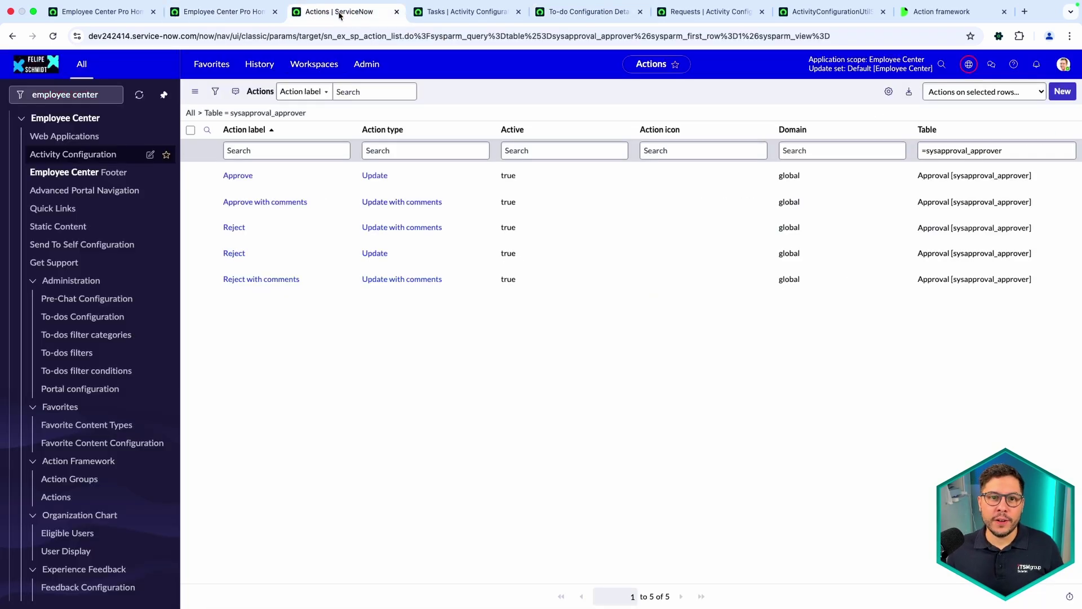
scroll(84, 353, down, 3)
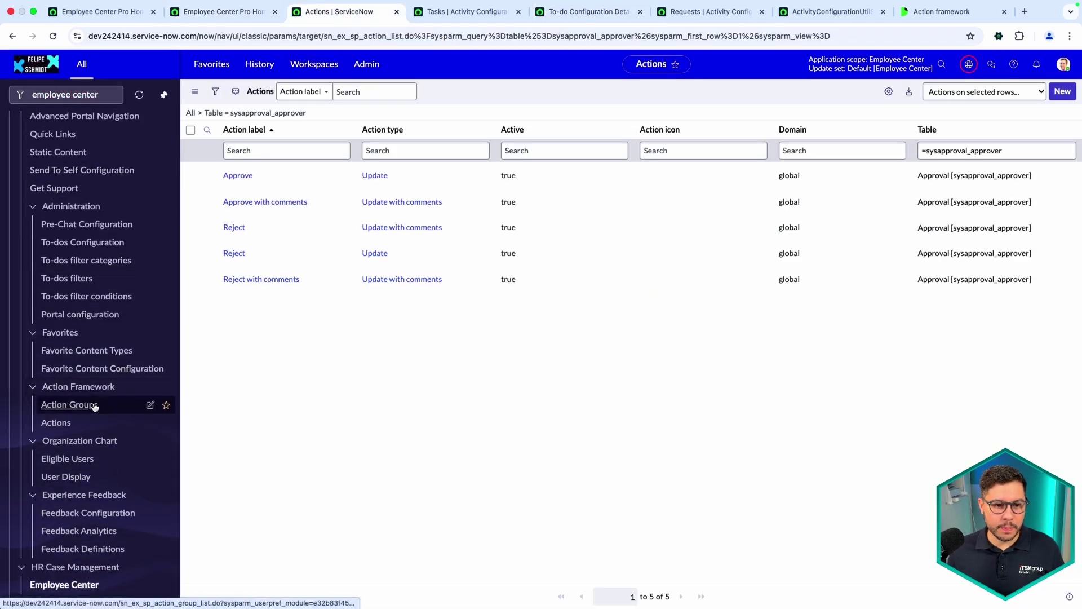
super+click(72, 404)
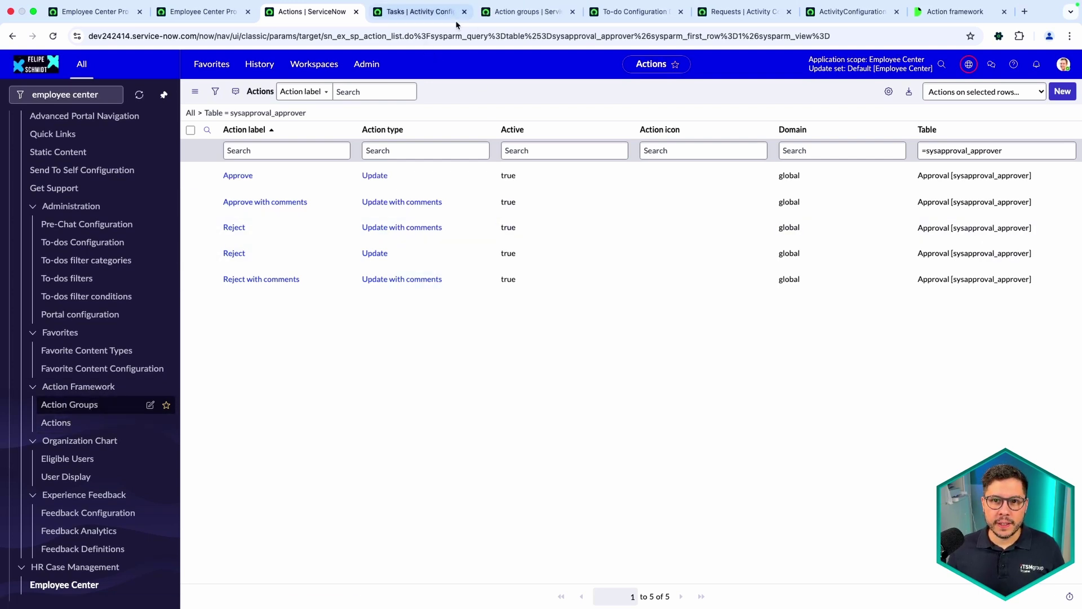
click(499, 17)
drag(151, 140, 42, 140)
key(super+c)
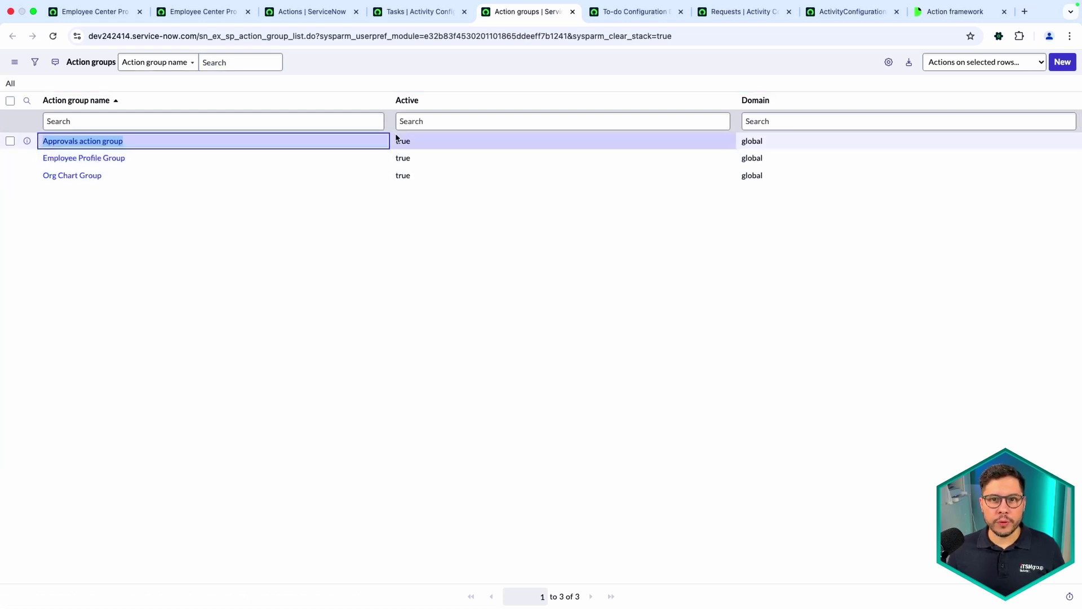
click(573, 11)
click(527, 12)
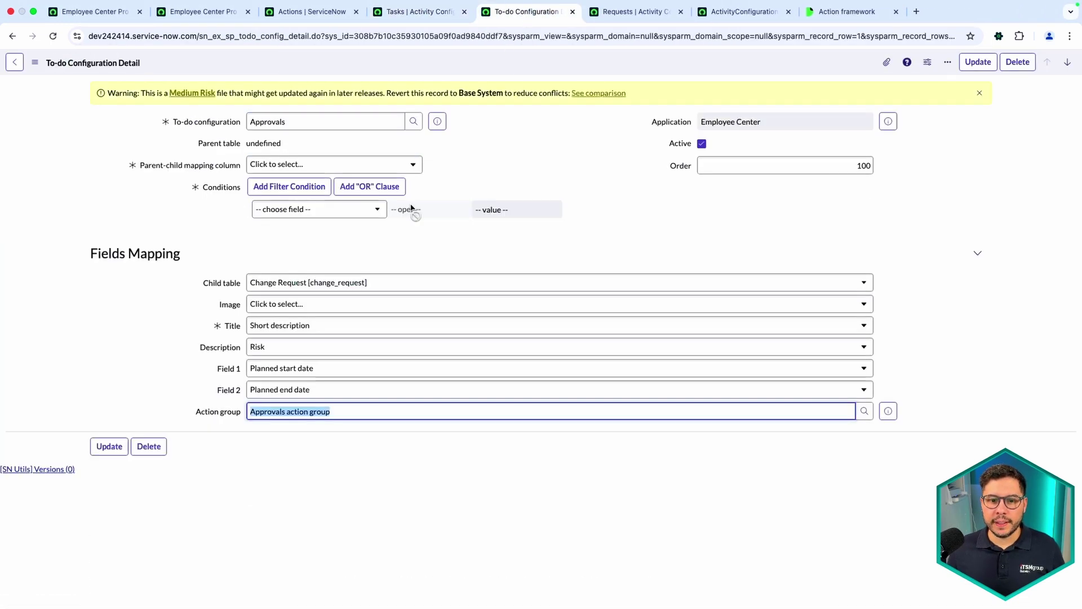
key(super+f)
key(super+v)
key(super+a)
key(BackSpace)
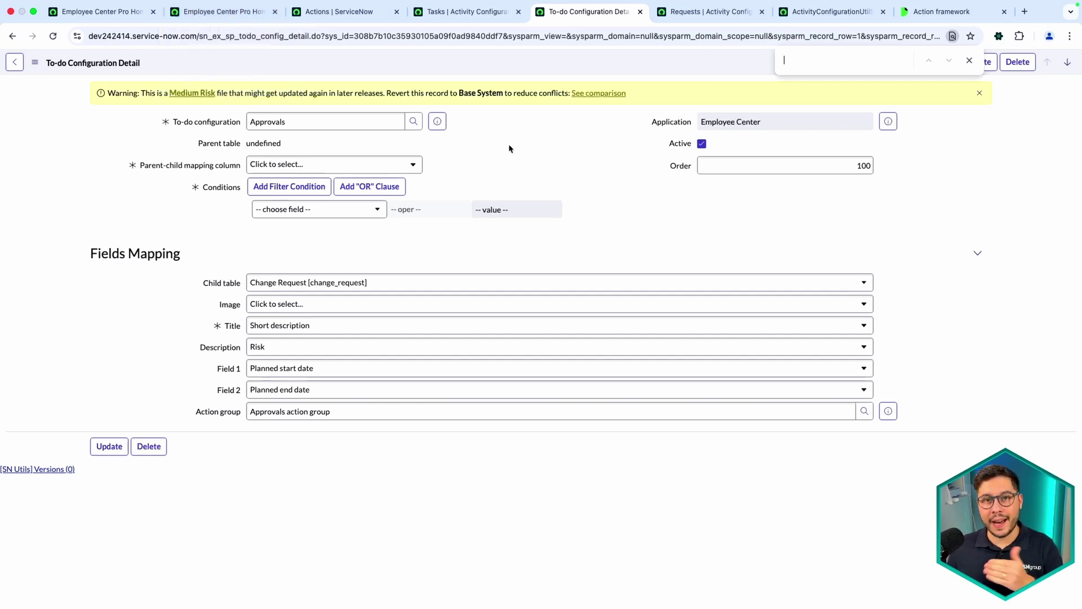
Step: Clear the Action group field of the change_request to-do configuration detail
click(376, 416)
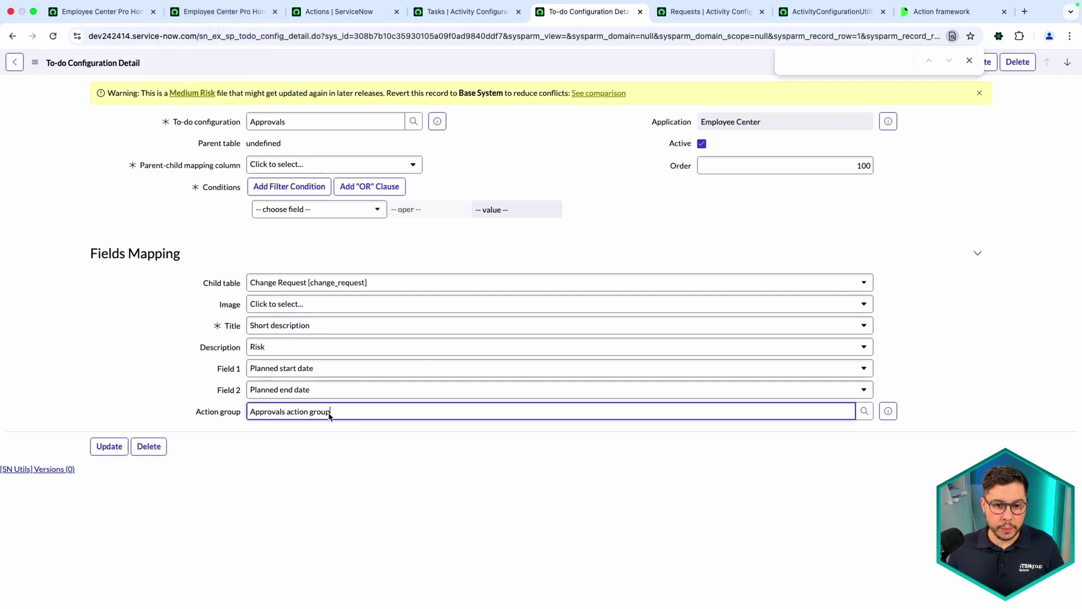
triple_click(317, 416)
key(BackSpace)
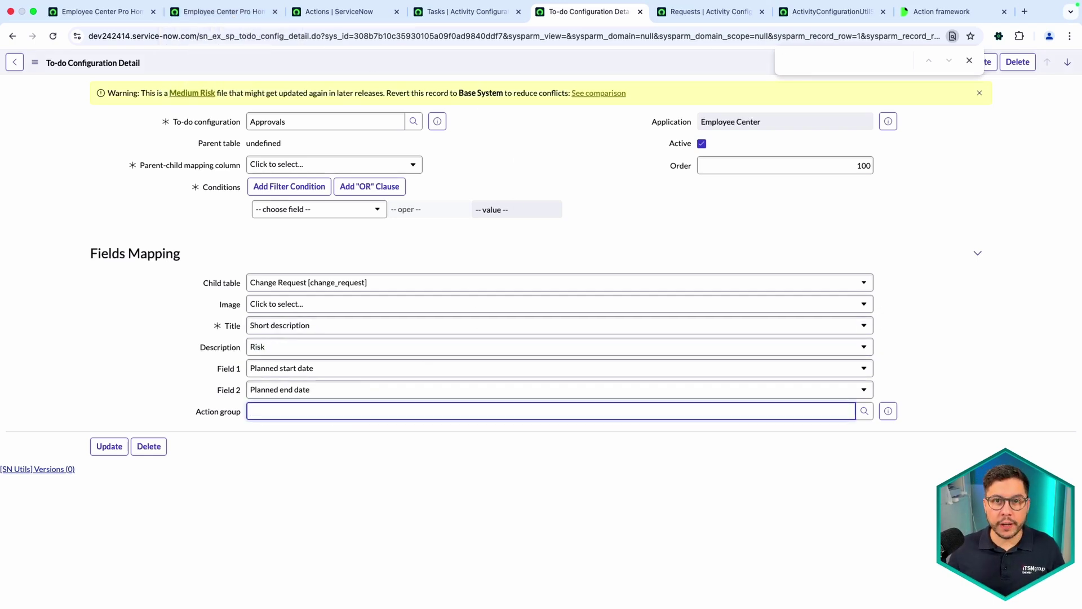
Step: Reload the Action Framework's Actions list without the table filter and look over the actions and their tables
key(ctrl+shift+Tab)
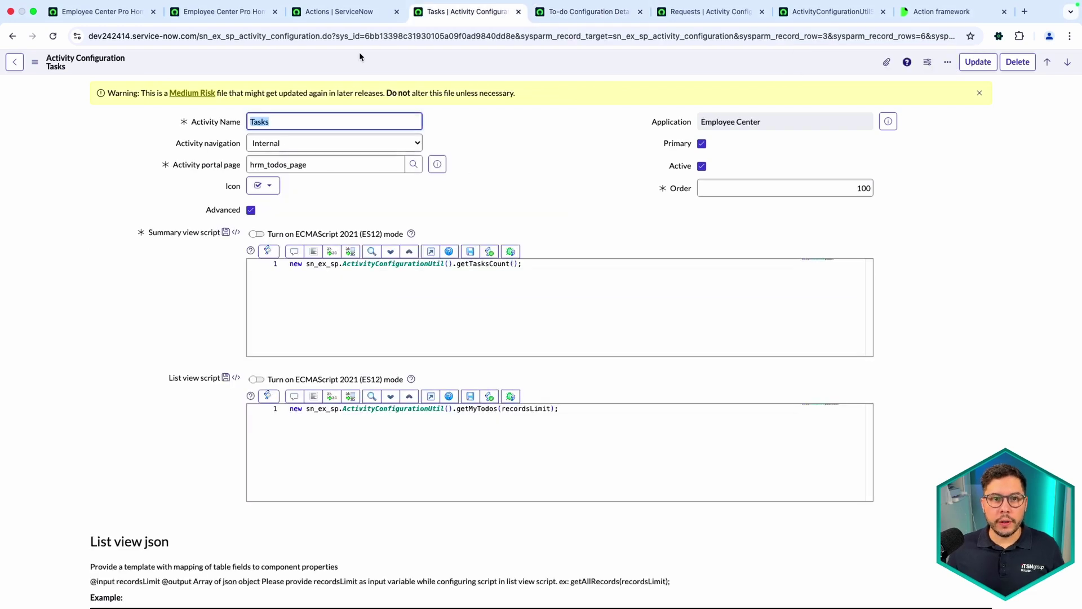
click(330, 12)
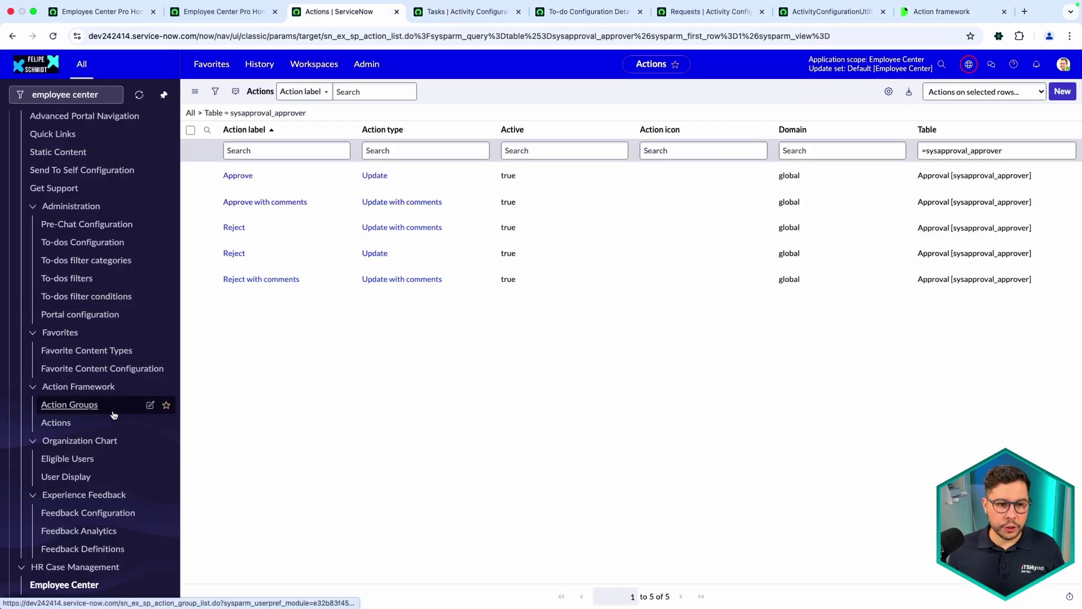
click(56, 422)
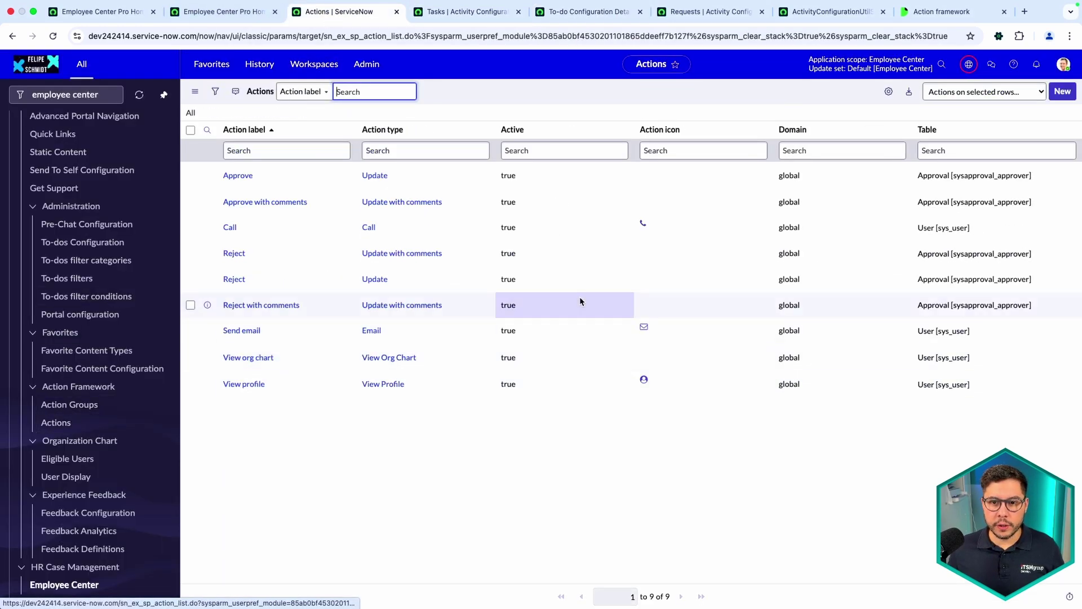
right_click(955, 179)
click(957, 186)
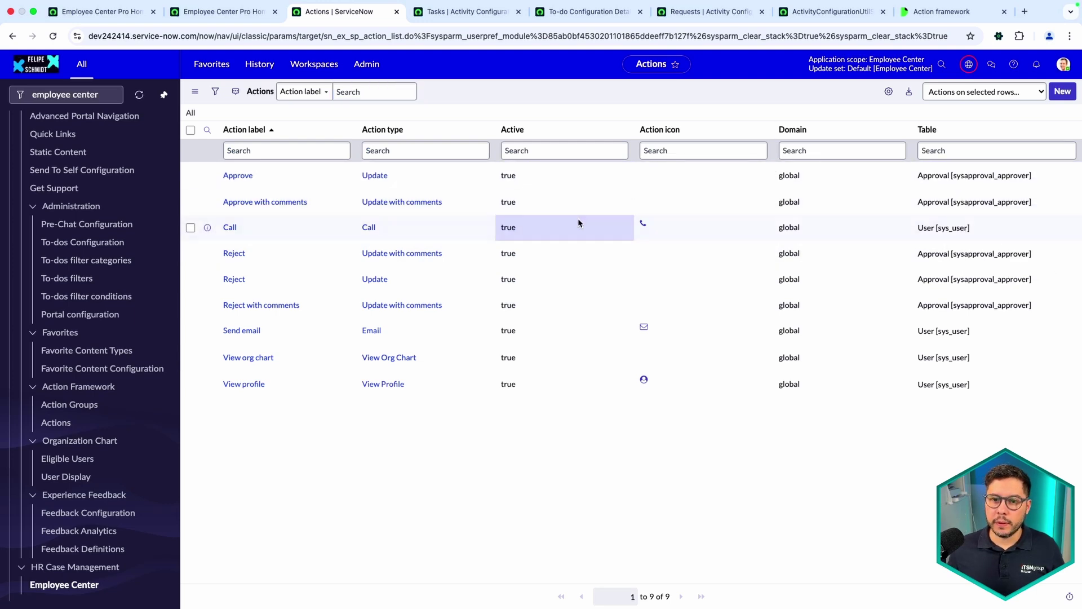
Step: Set Active to false for all five actions on the Approval [sysapproval_approver] table
key(shift+Down)
key(shift+Down)
key(shift+Down)
key(shift+Down)
double_click(523, 182)
click(524, 181)
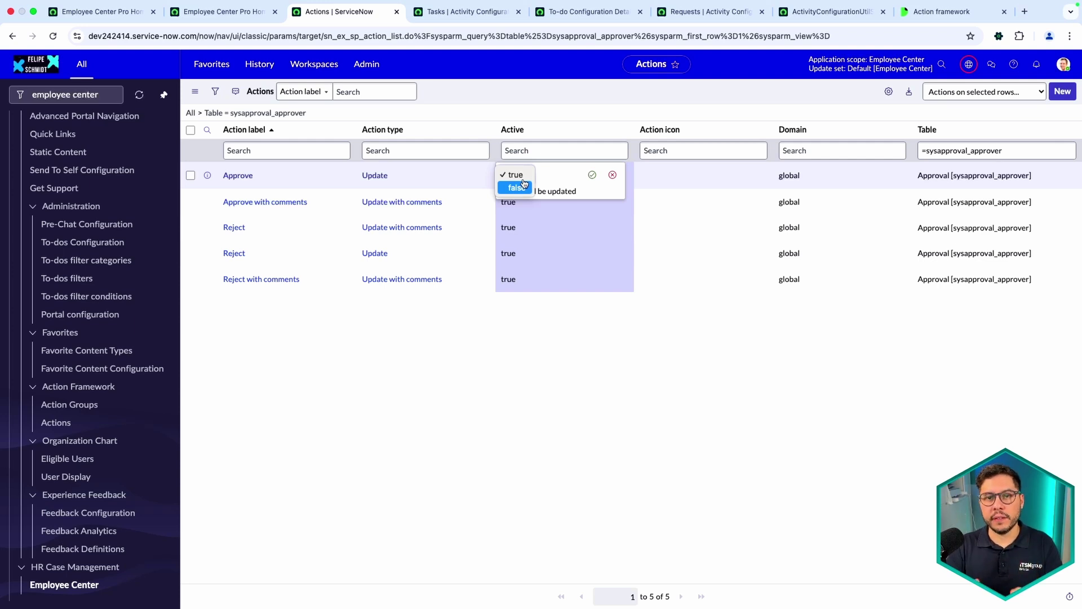
click(516, 187)
click(592, 175)
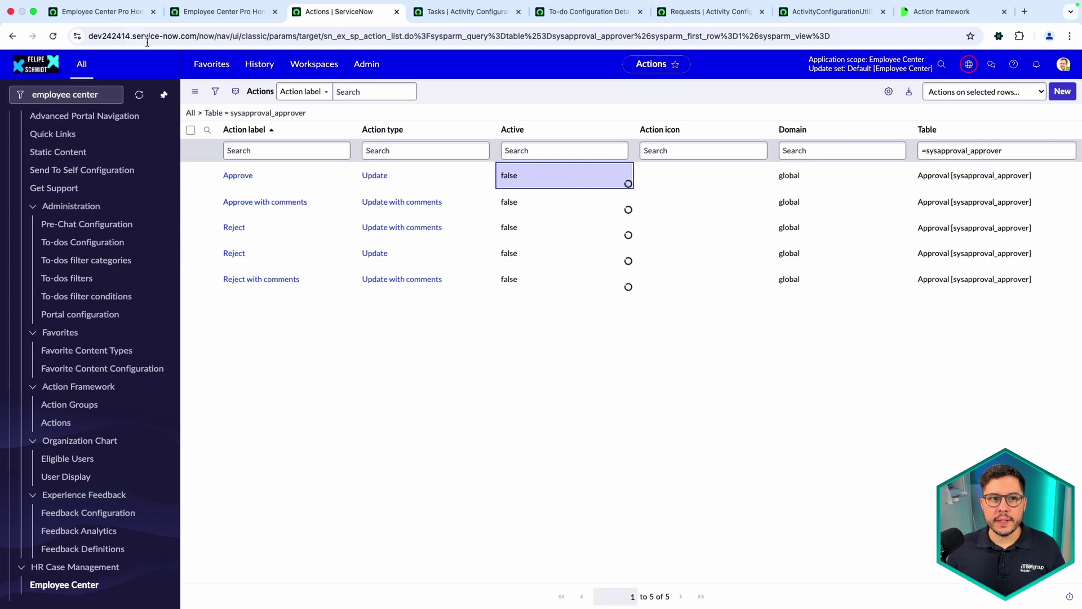
Step: Impersonate the approver on the Employee Center home page to check the buttons on the task cards, and end the impersonation
click(105, 17)
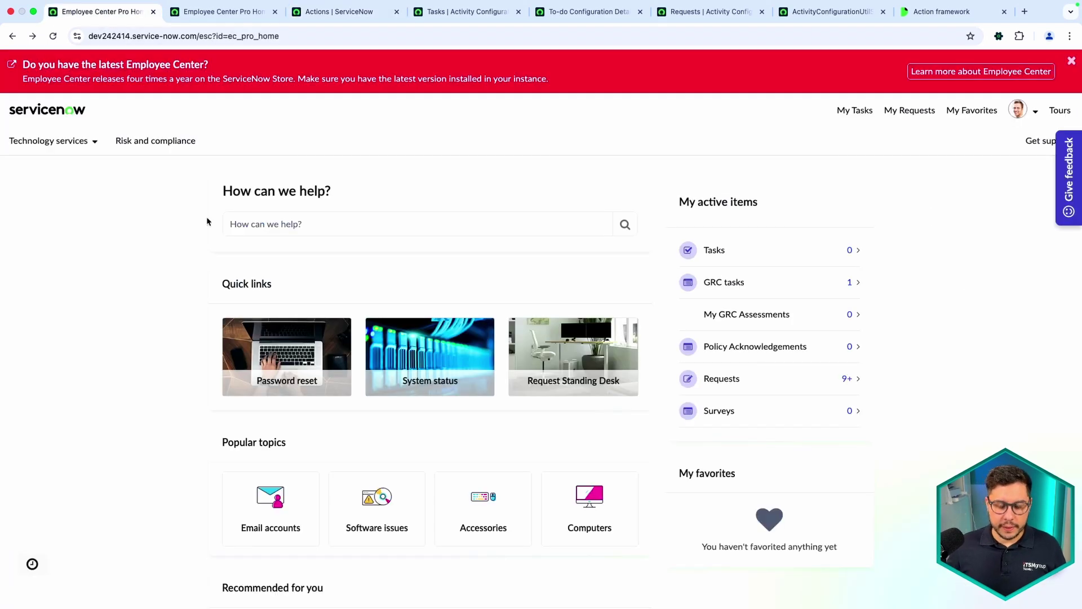
text(/imp)
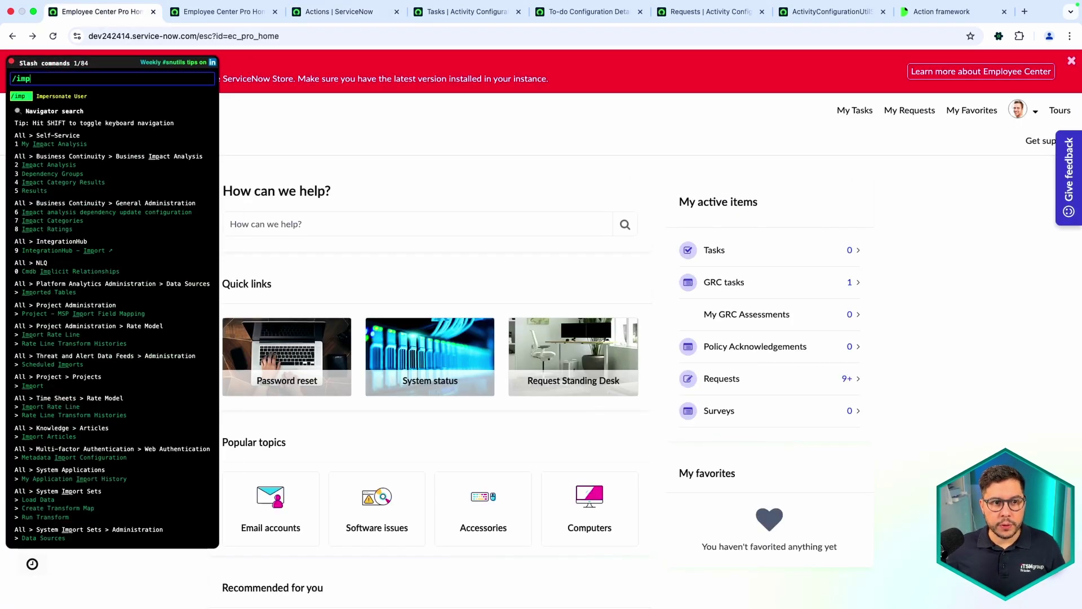
click(42, 117)
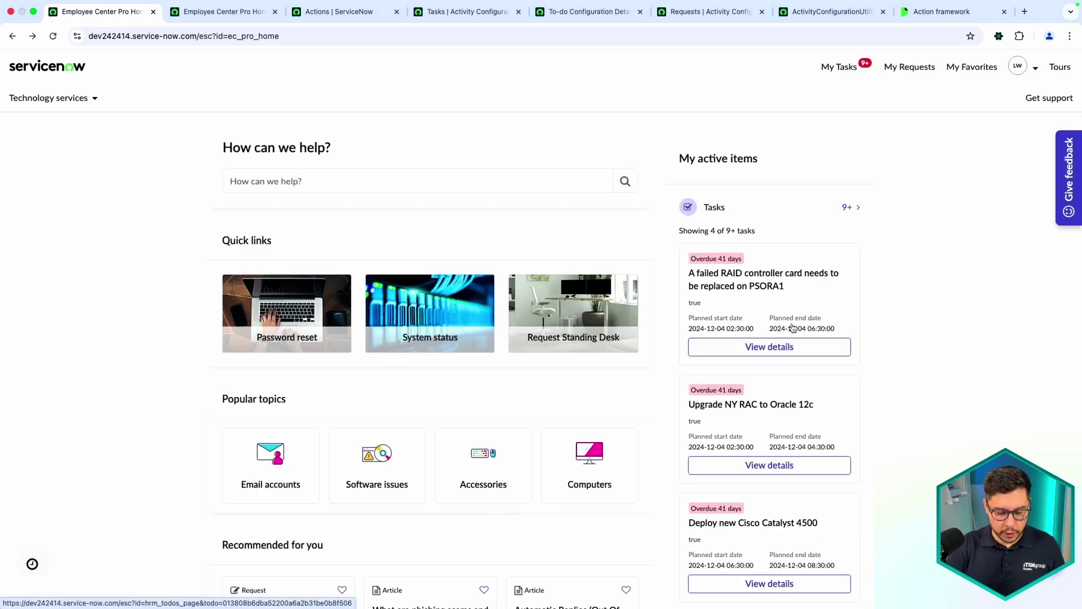
key(slash)
text(unim)
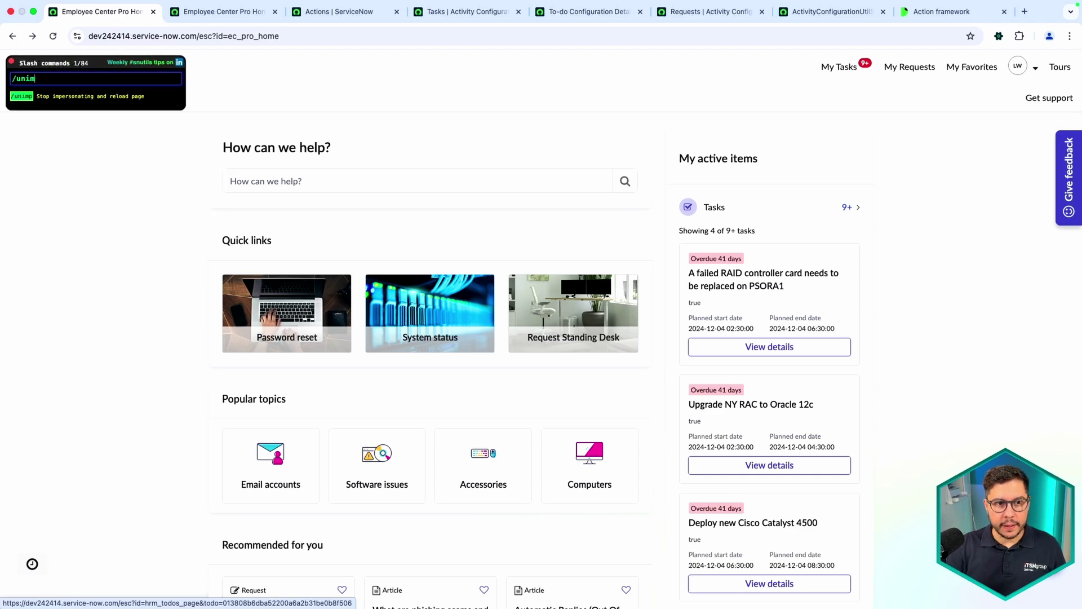
text(p)
key(Return)
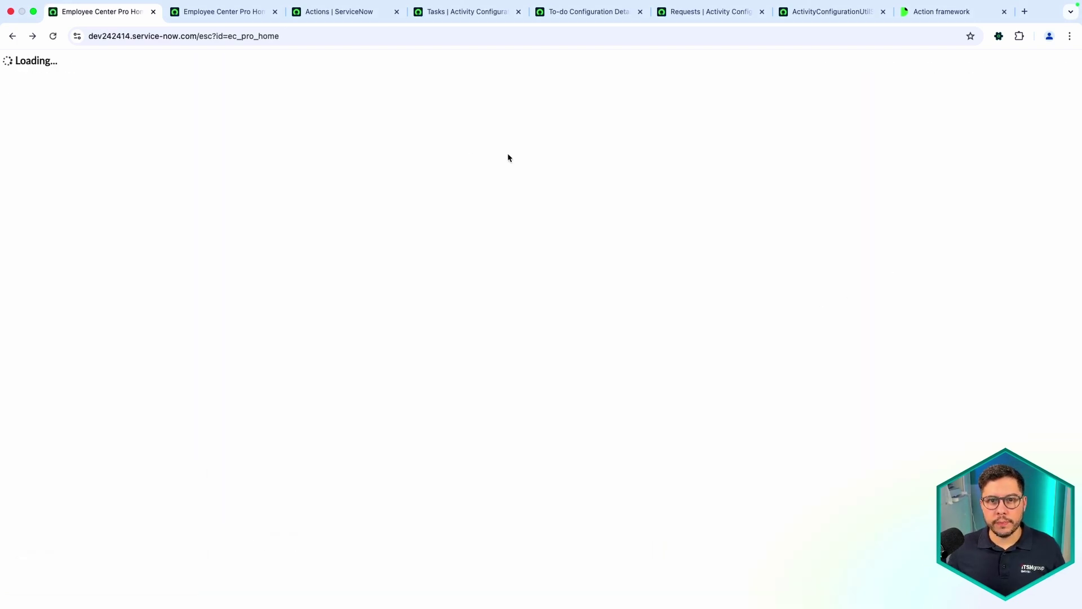
Step: Return to the Actions list and set Active back to true for all five Approval actions
click(333, 13)
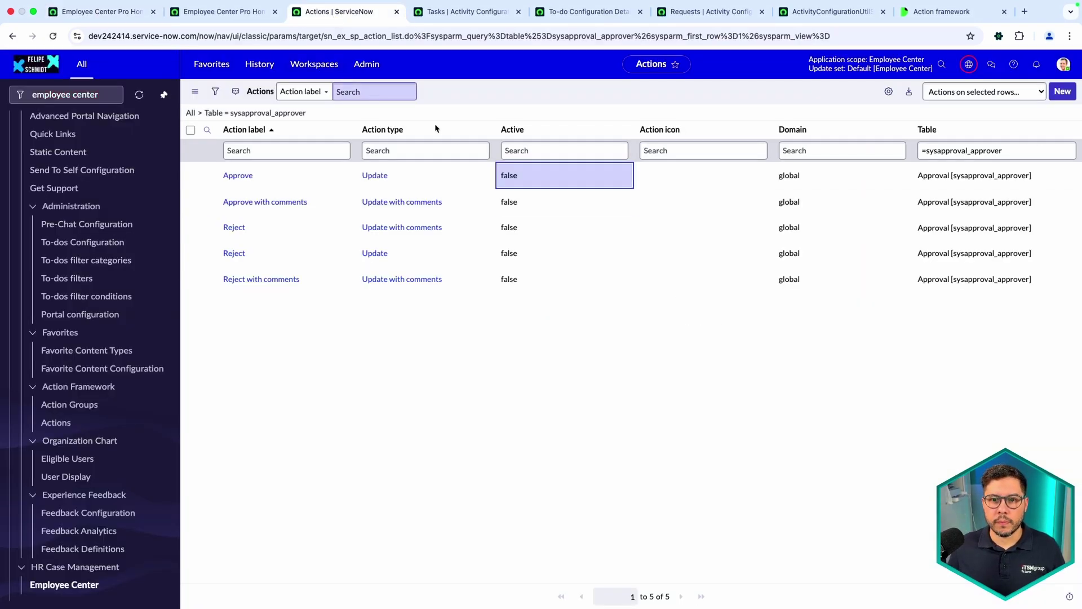
key(shift+Down)
key(shift+Down)
key(shift+Down)
key(Return)
key(space)
key(Return)
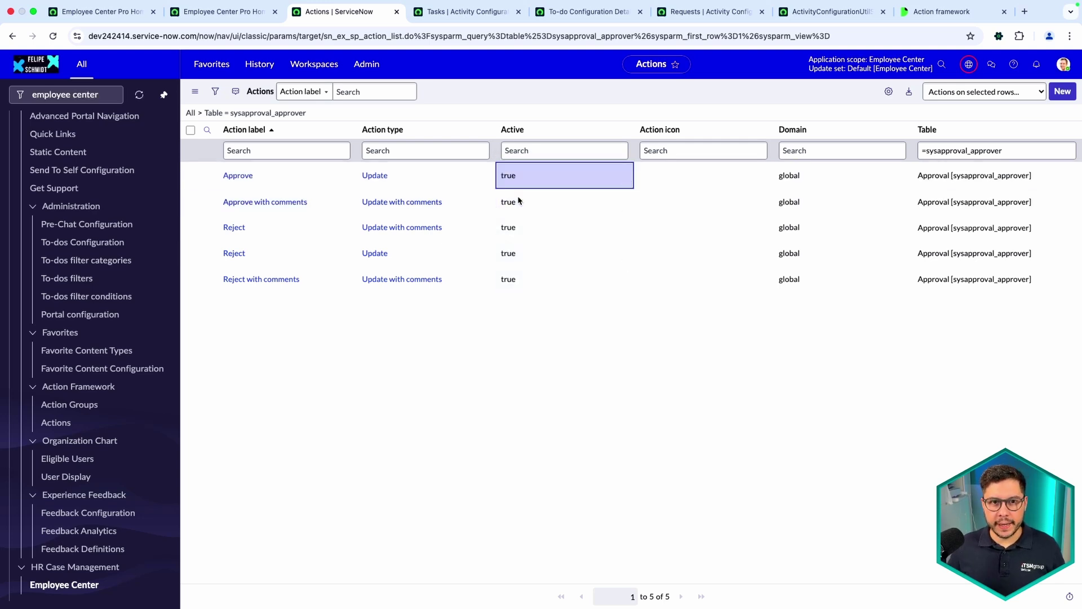
Step: Assign Approvals action group as the action group of the change_request to-do configuration detail and reload the record
click(460, 12)
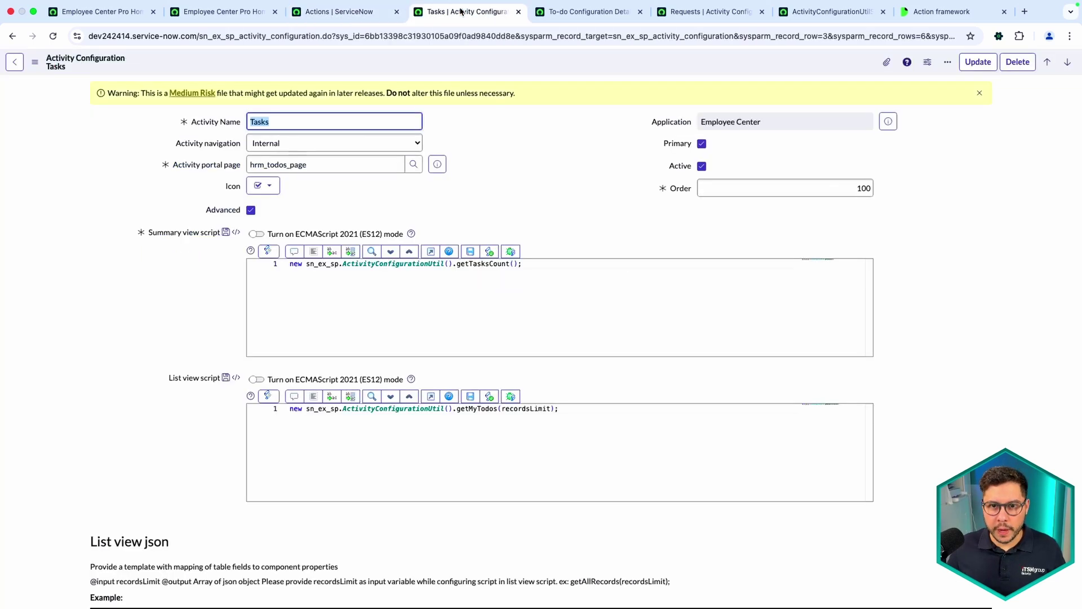
click(589, 11)
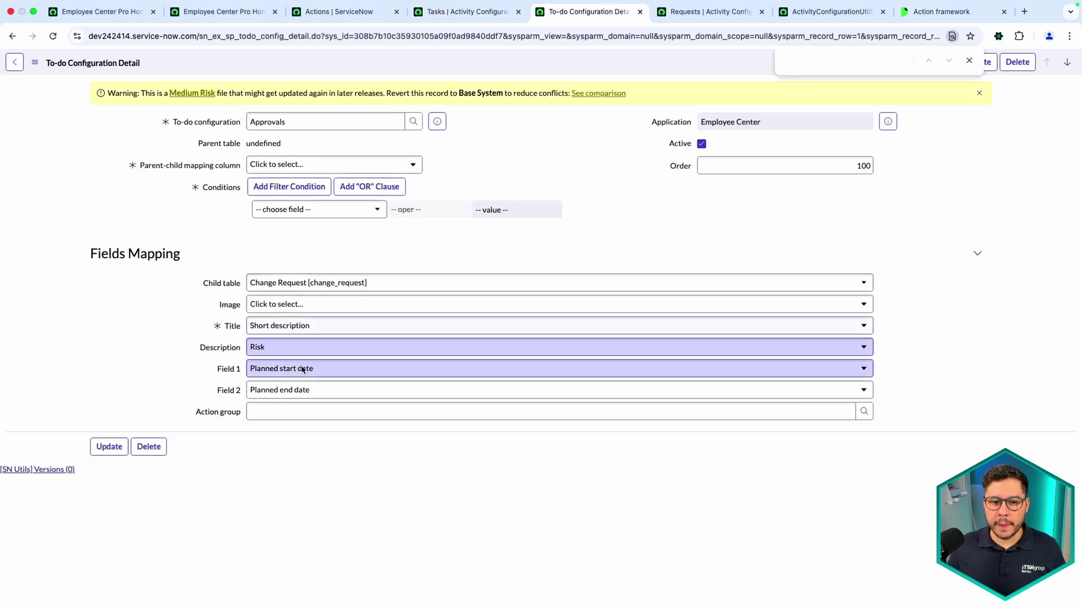
click(314, 420)
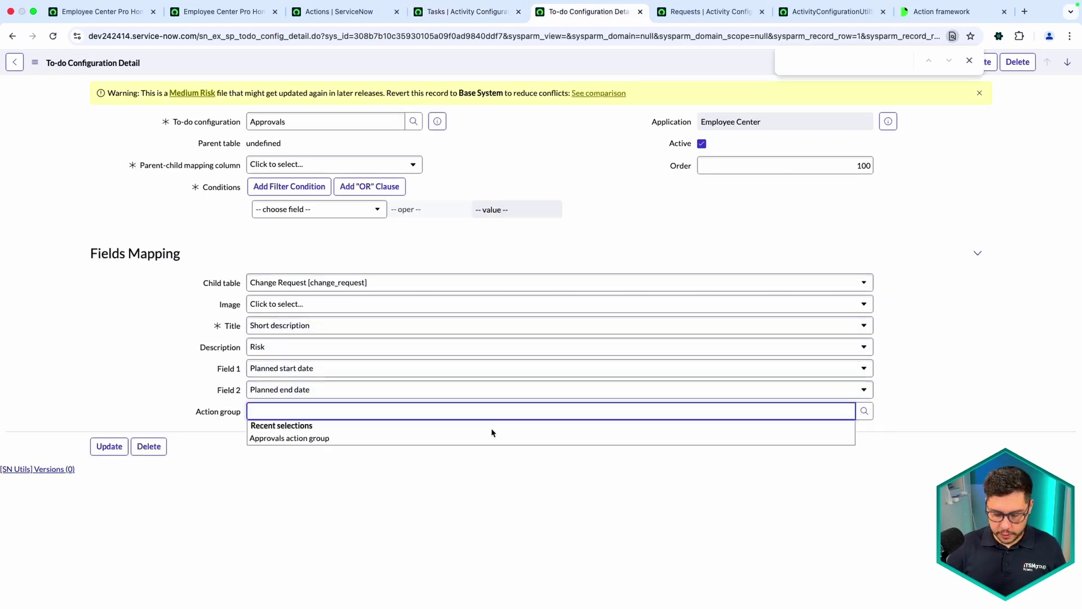
key(Down)
key(Return)
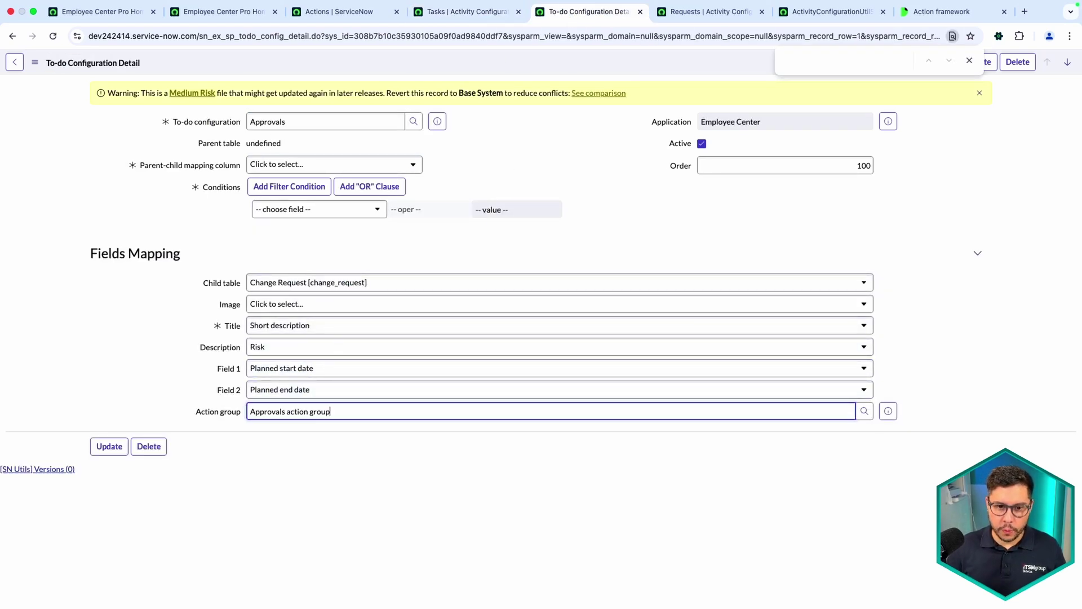
key(Return)
key(super+r)
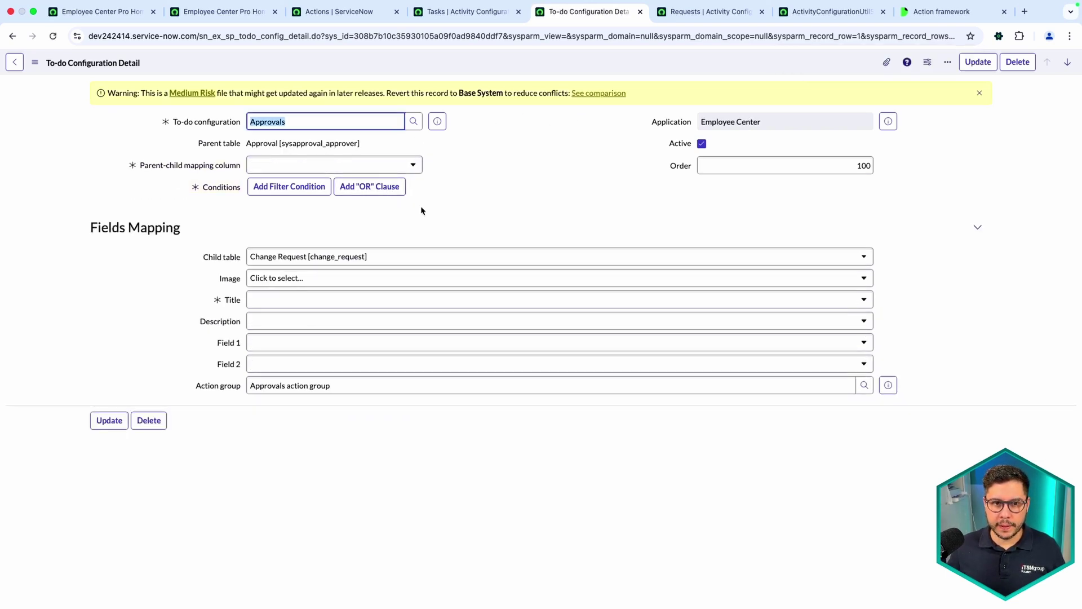
click(382, 412)
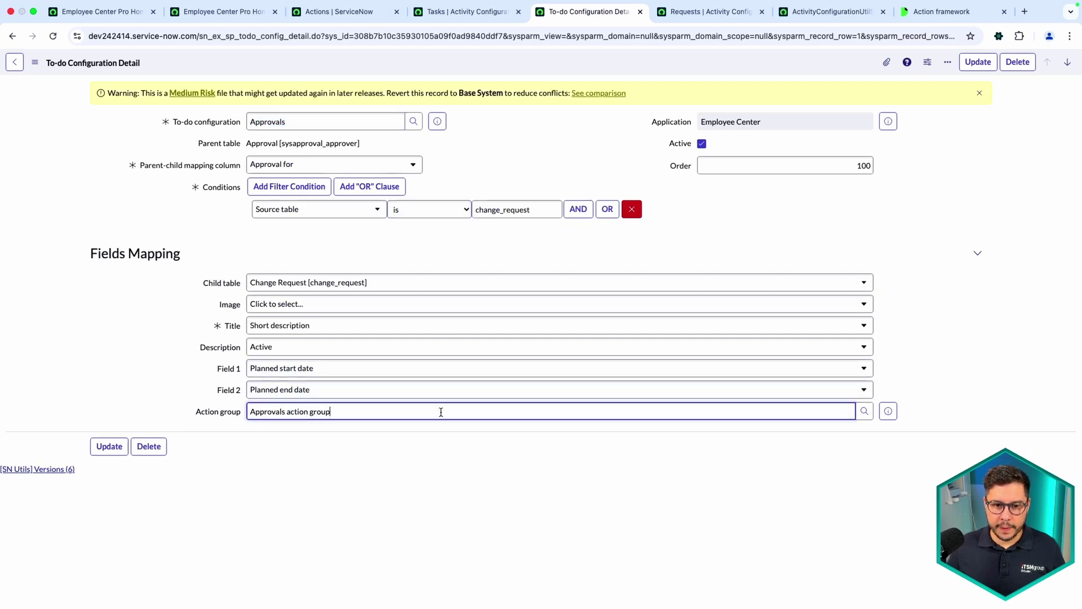
Step: Go back to the Employee Center home page and impersonate the approver again
click(205, 13)
key(ctrl+Page_Up)
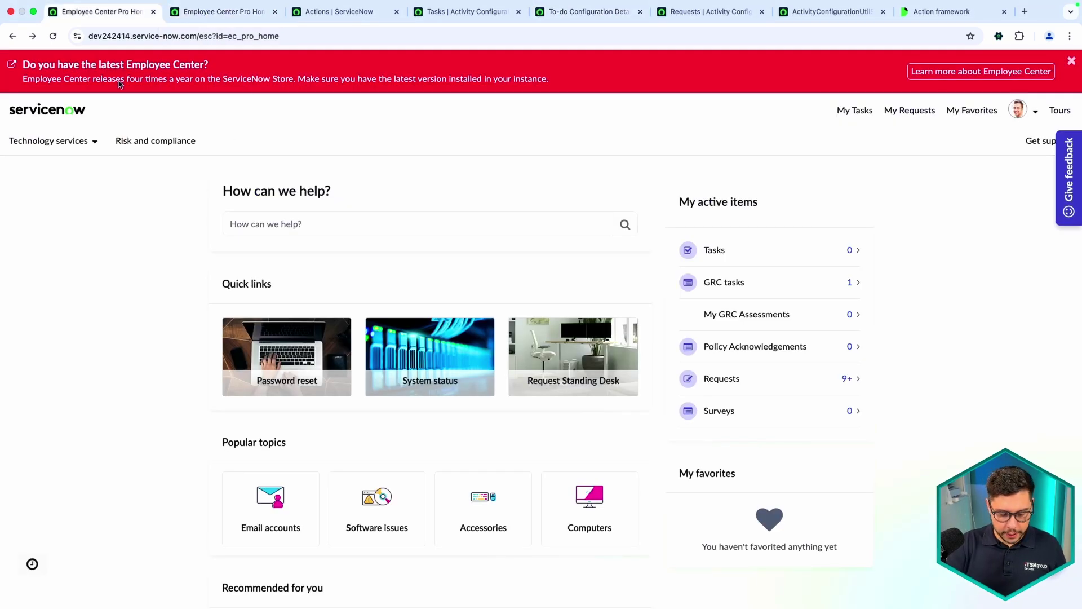
text(/imp)
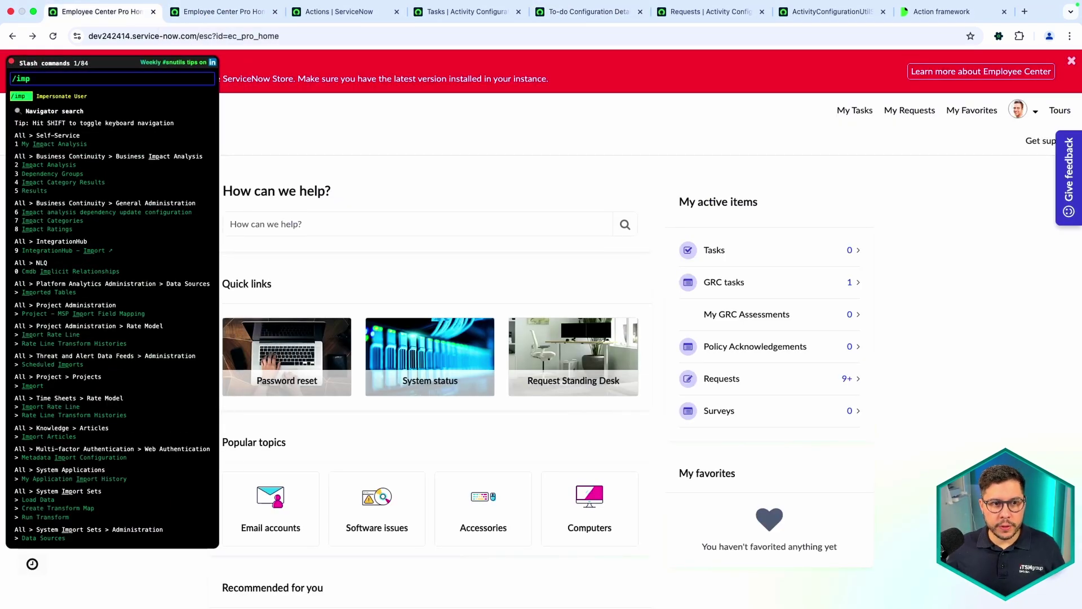
key(Return)
click(35, 120)
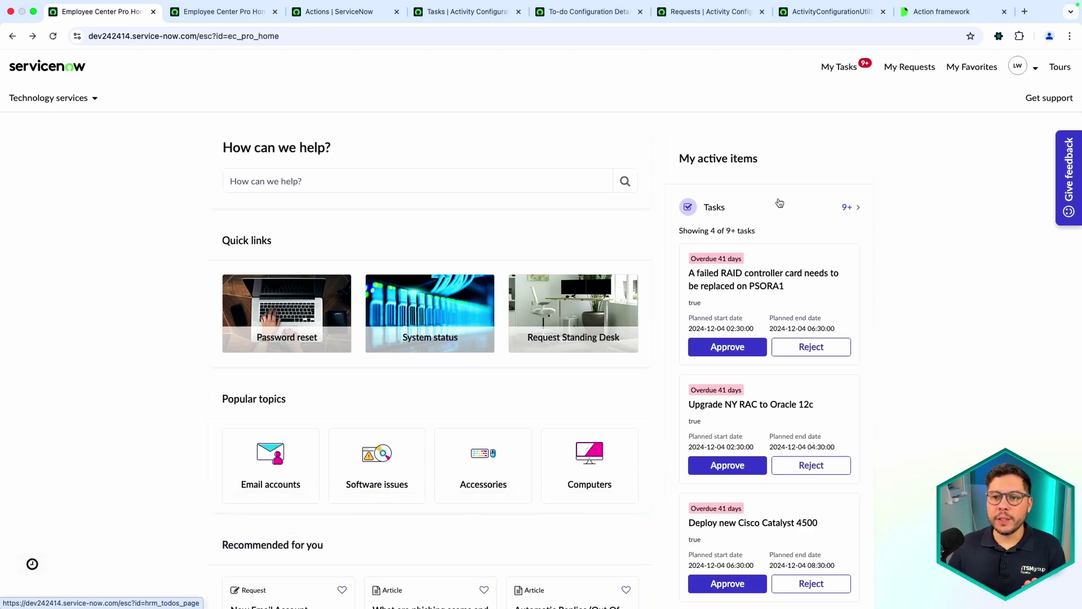
Step: Examine the My active items widget, including the action buttons on the task cards and the Requests and Surveys entries
scroll(778, 203, down, 3)
scroll(770, 120, down, 6)
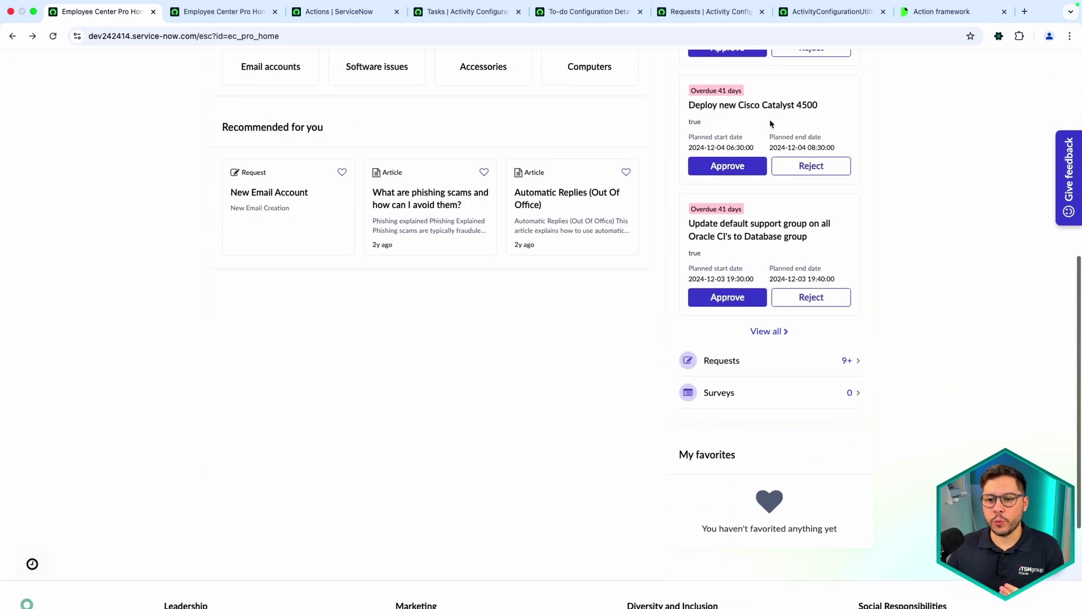
scroll(766, 306, up, 8)
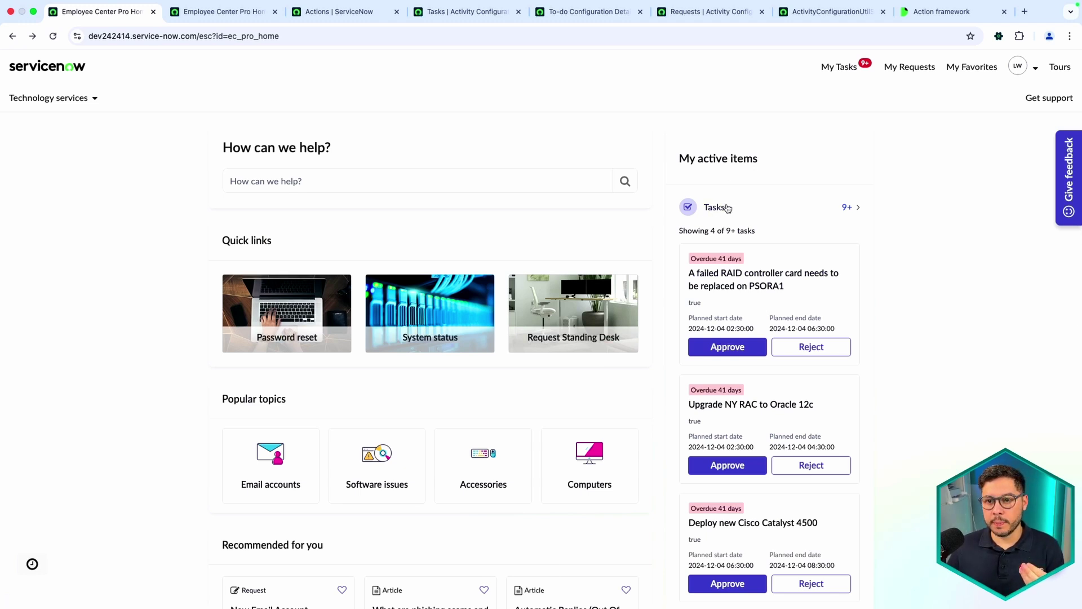
scroll(717, 207, down, 5)
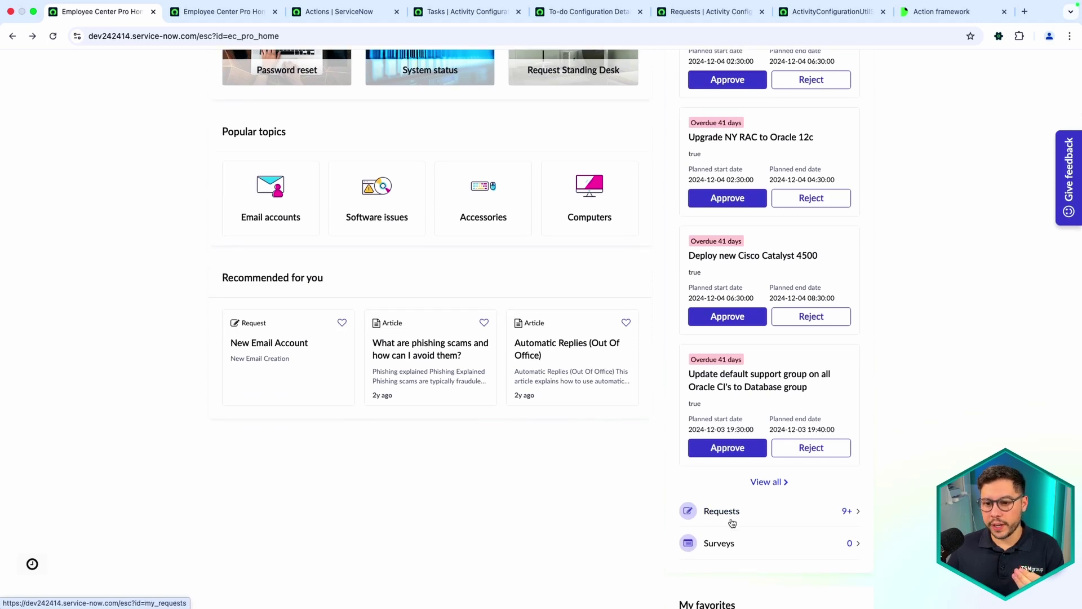
scroll(756, 559, up, 5)
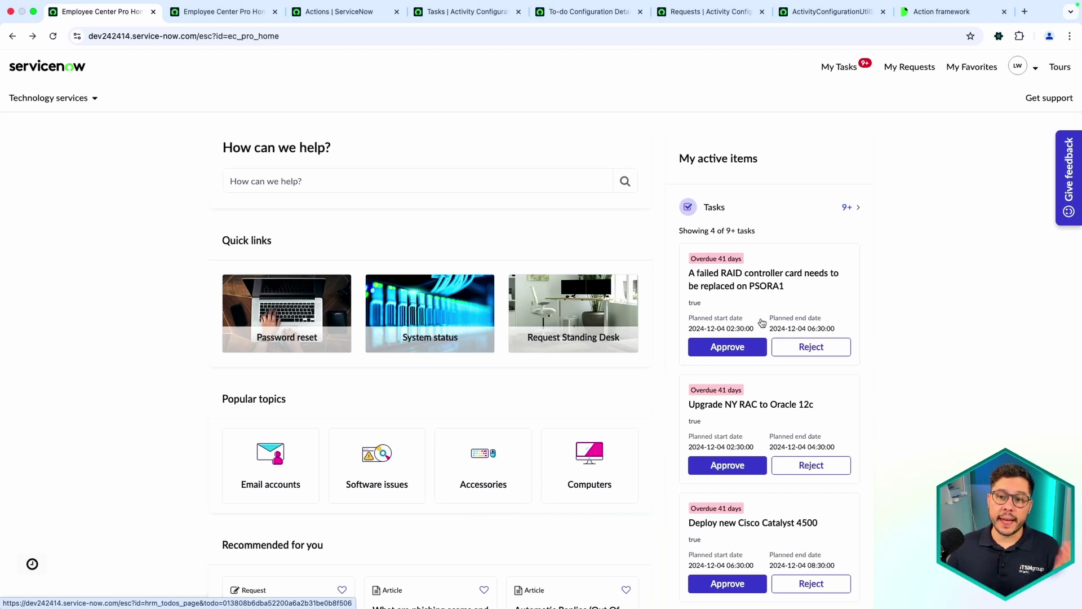
scroll(762, 323, down, 1)
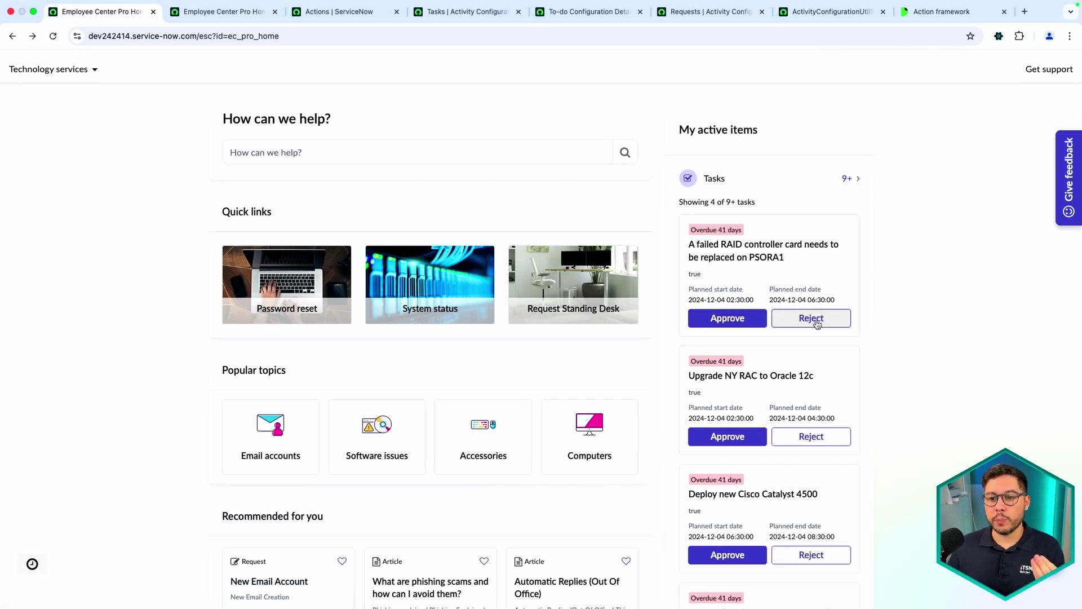
scroll(810, 324, up, 1)
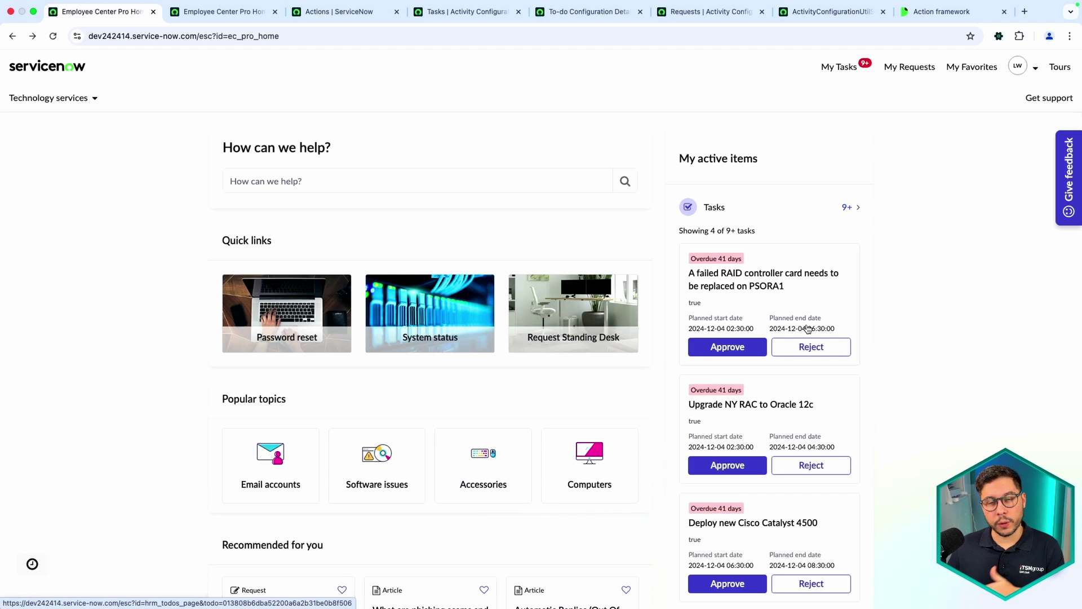